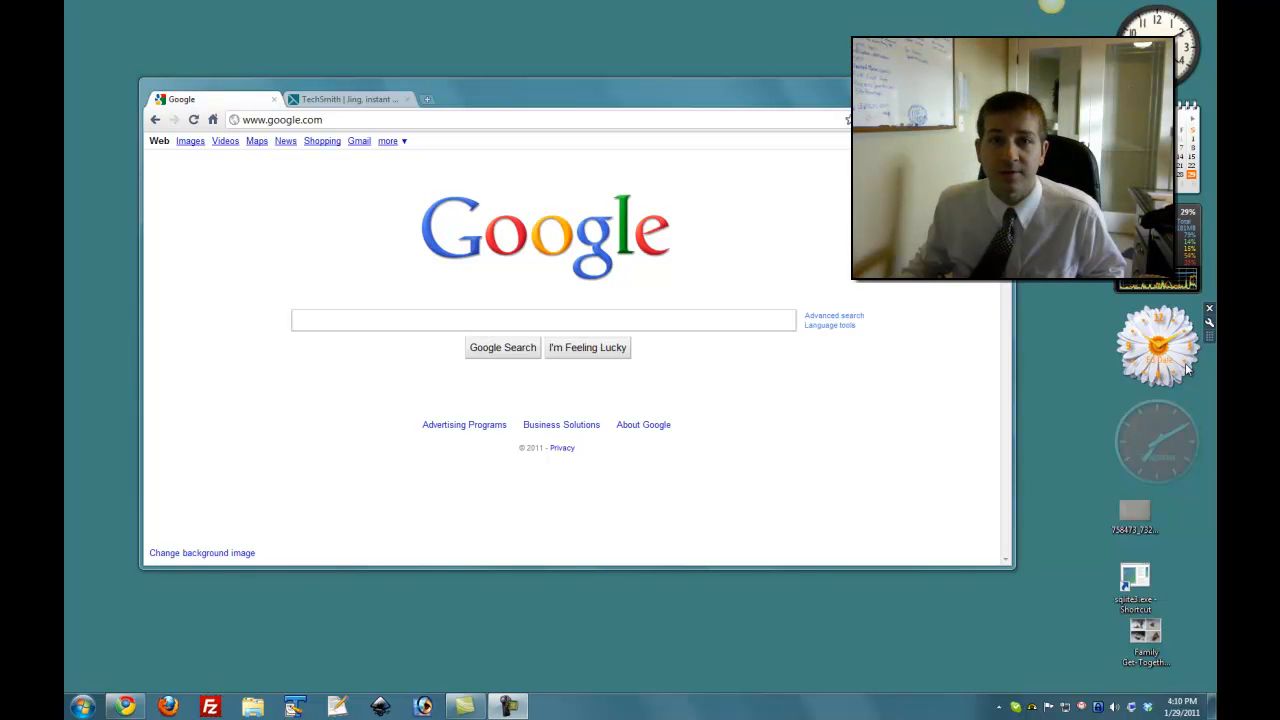
- Switch Chrome to the TechSmith Jing tab
click(350, 99)
mouse_move(329, 101)
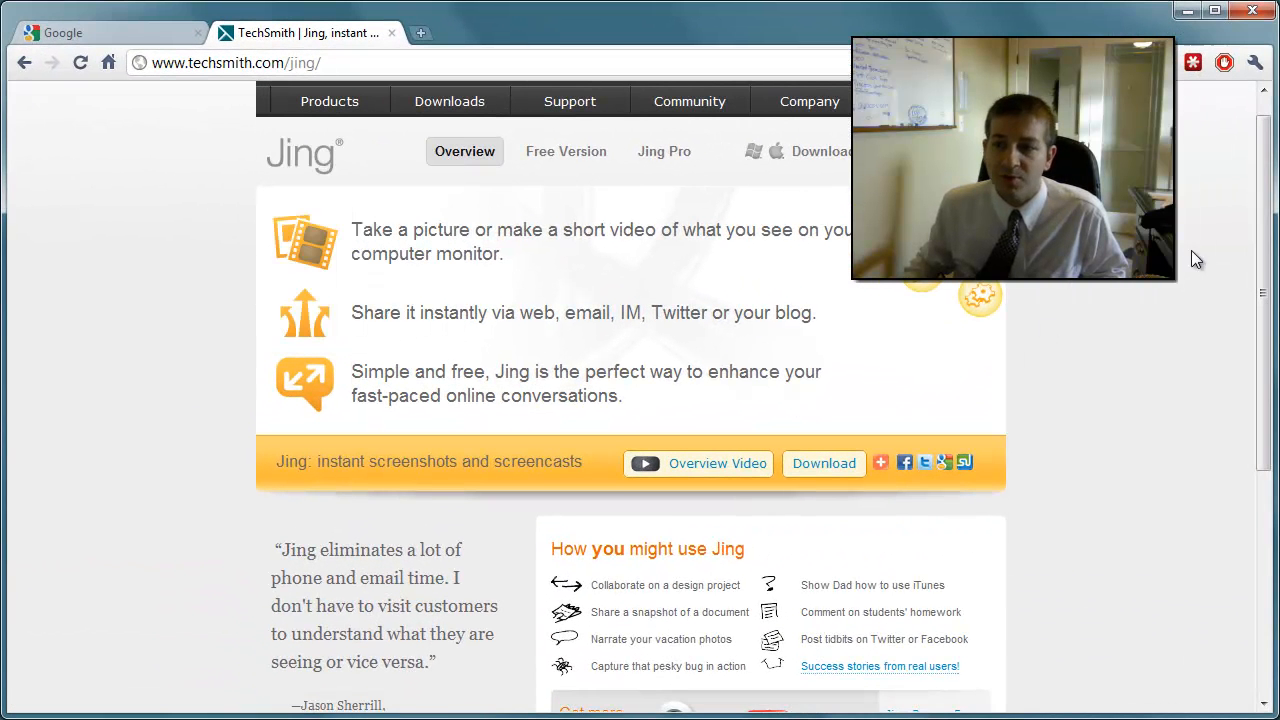
drag(1262, 246, 1262, 208)
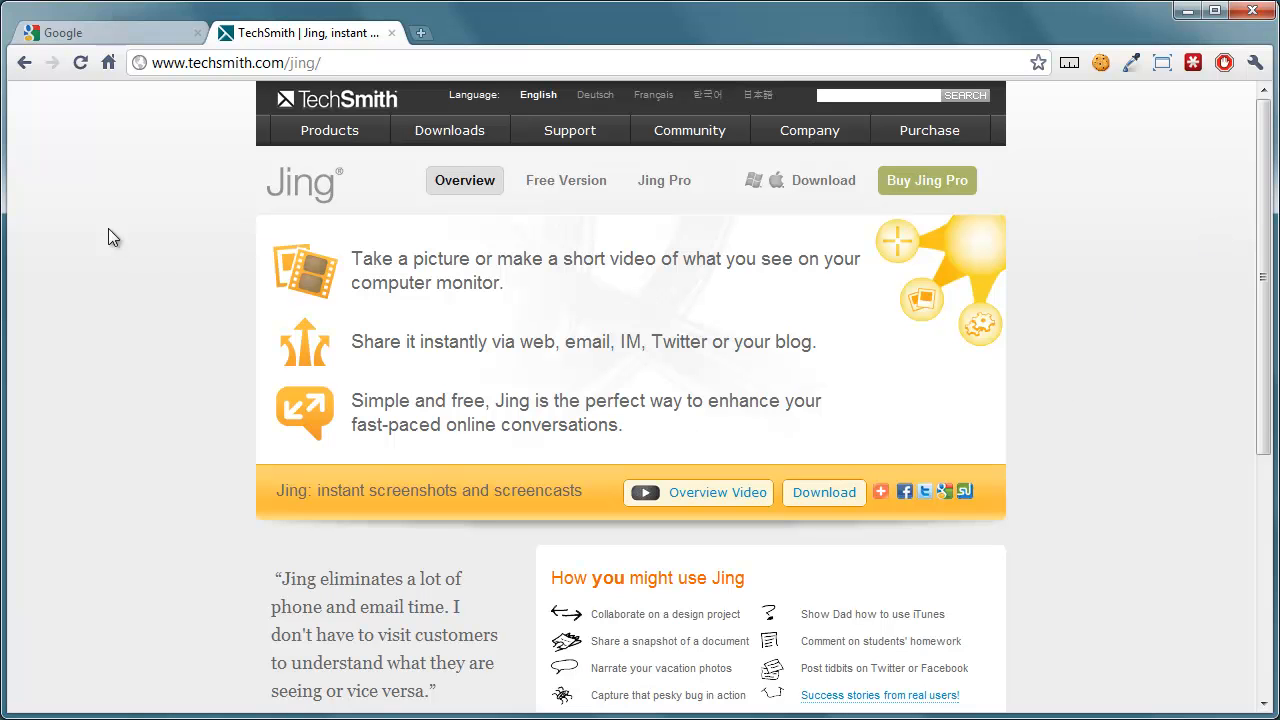
- Run a Google search for 'peach jam' from the Google tab
click(85, 38)
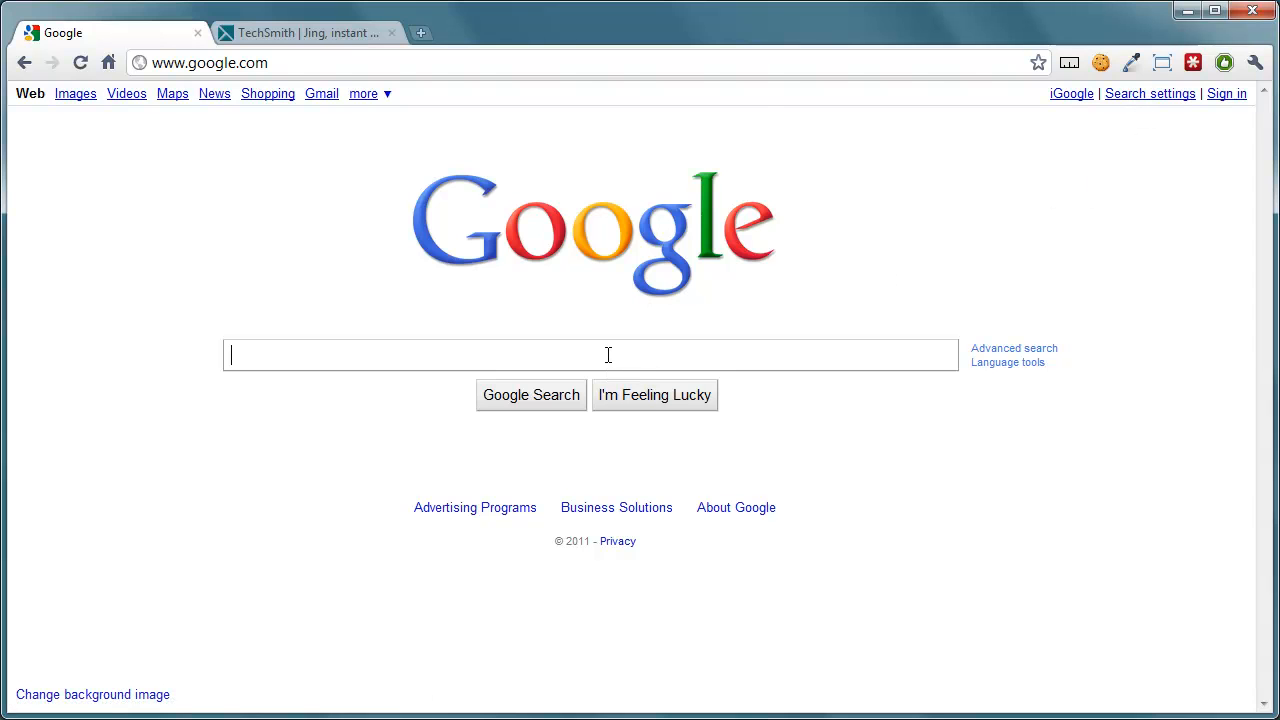
text(peach jam)
key(Return)
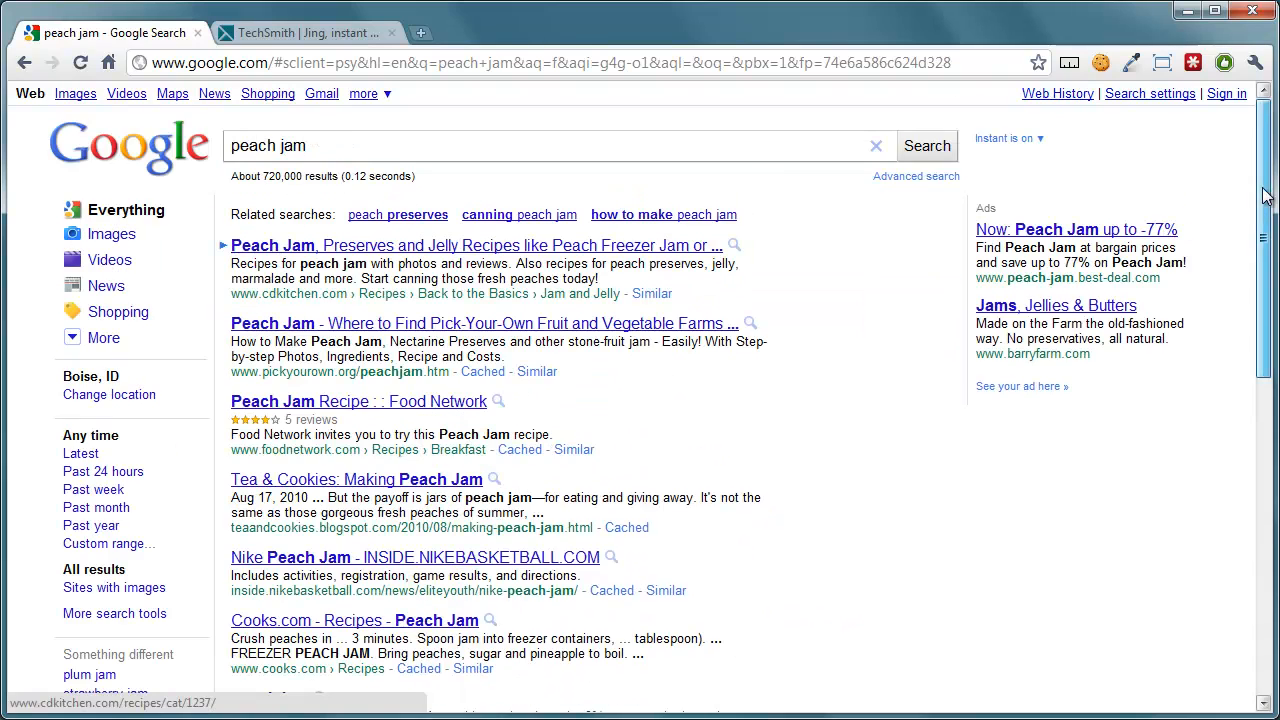
scroll(607, 355, down, 5)
scroll(607, 355, down, 3)
scroll(607, 355, down, 5)
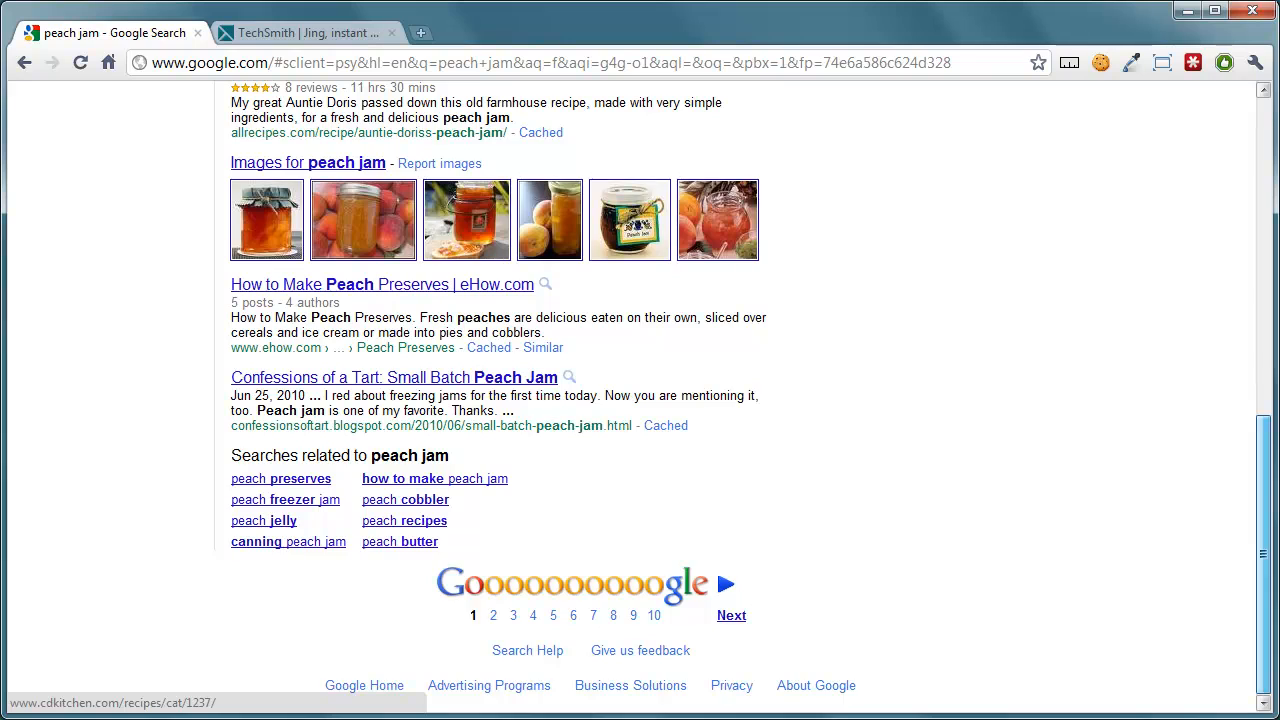
scroll(607, 355, up, 5)
scroll(607, 355, up, 5)
scroll(607, 355, up, 2)
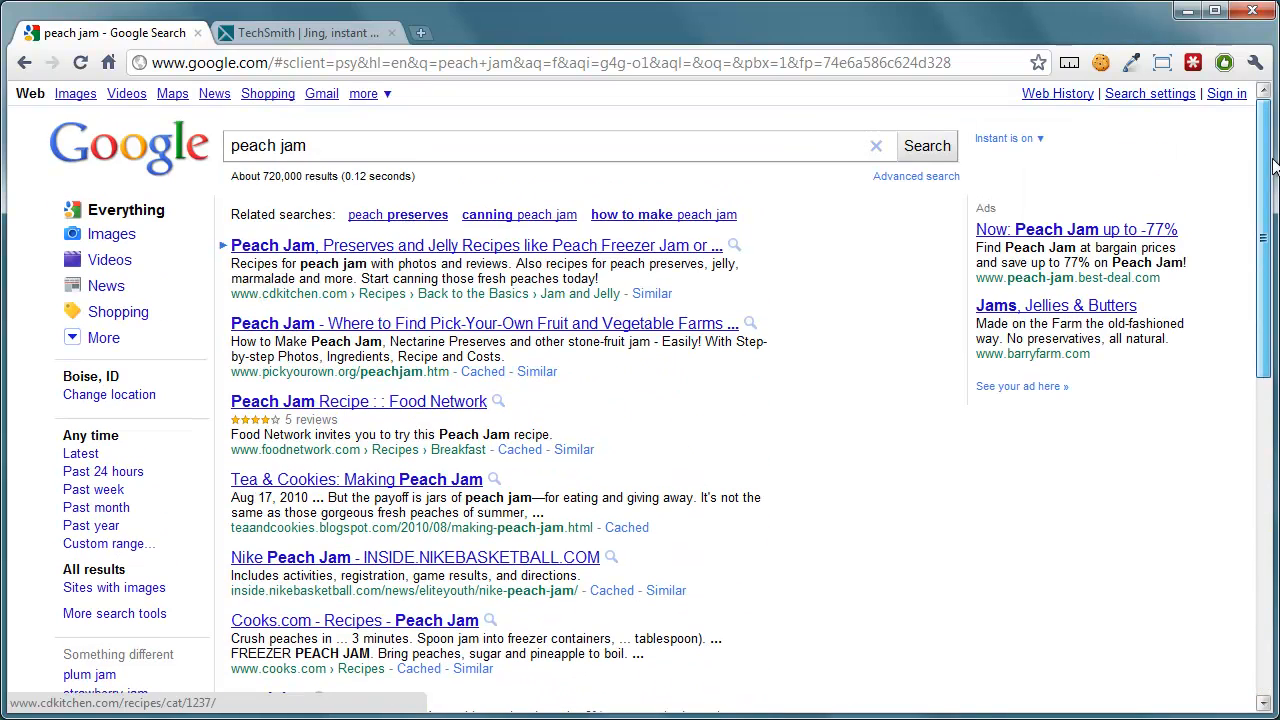
- In Google Search settings, disable Google Instant, choose 20 results per page, save and confirm
click(1150, 93)
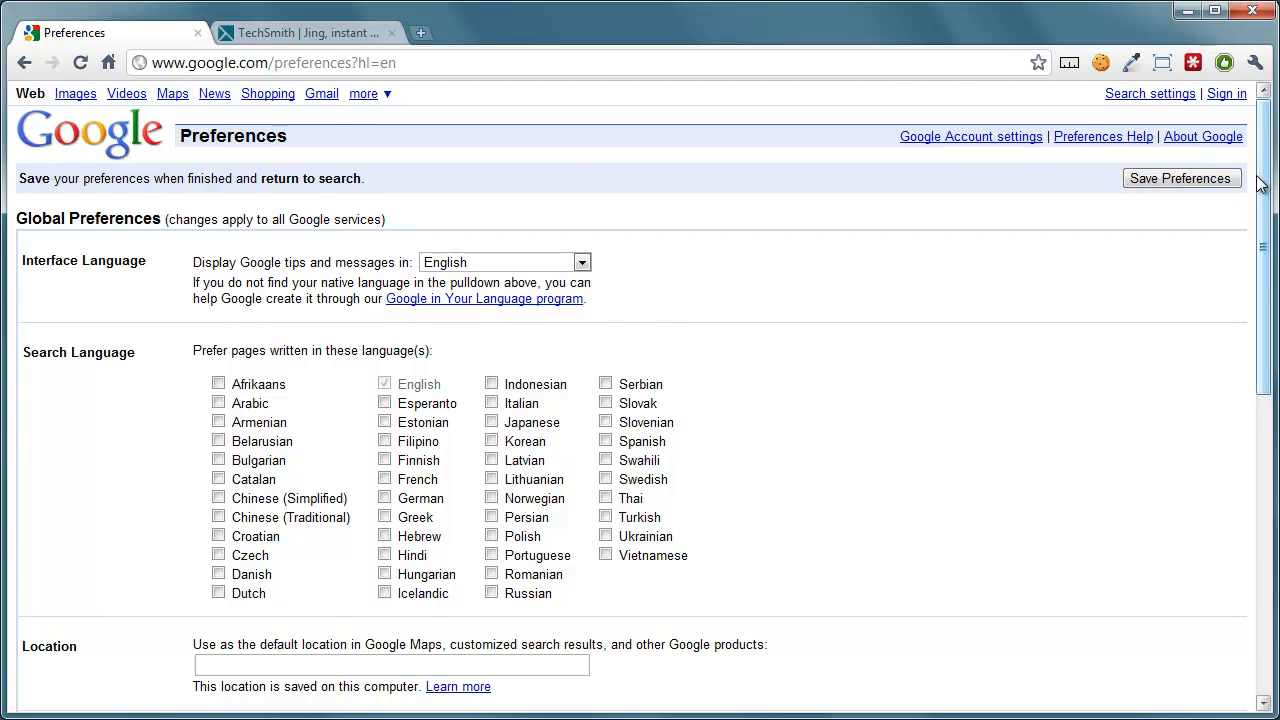
drag(1263, 240, 1267, 490)
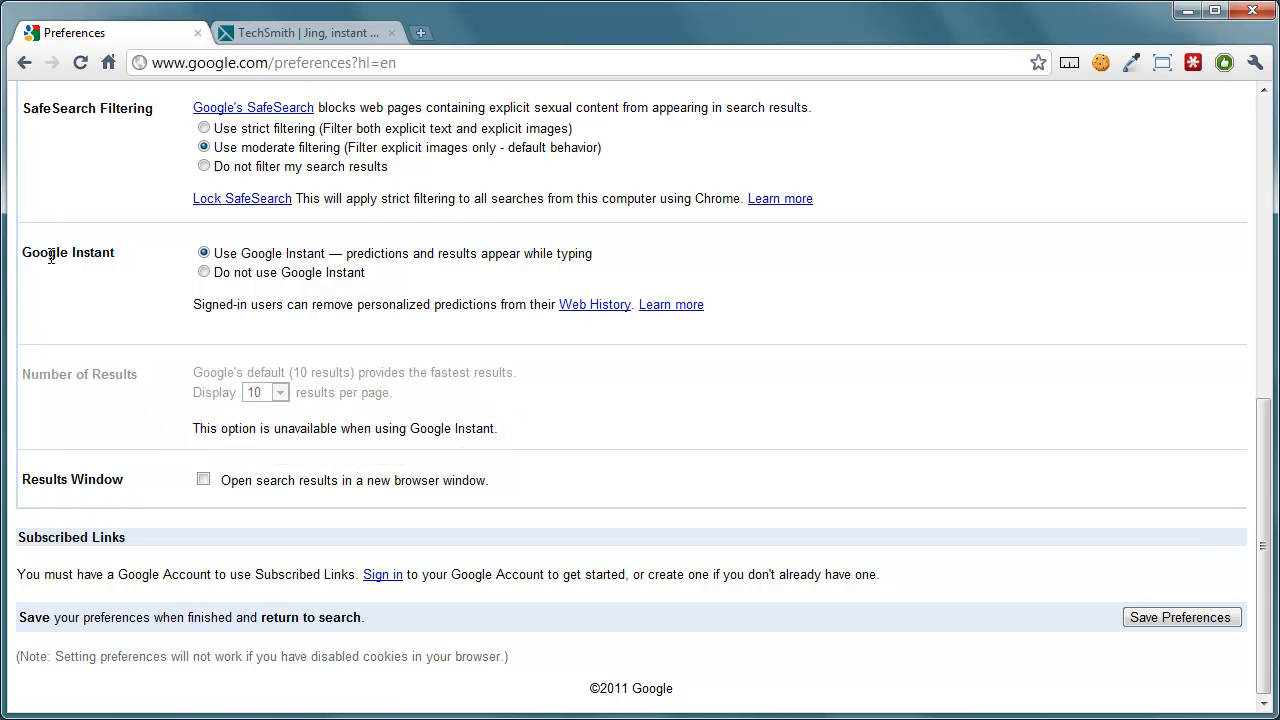
click(204, 272)
click(279, 421)
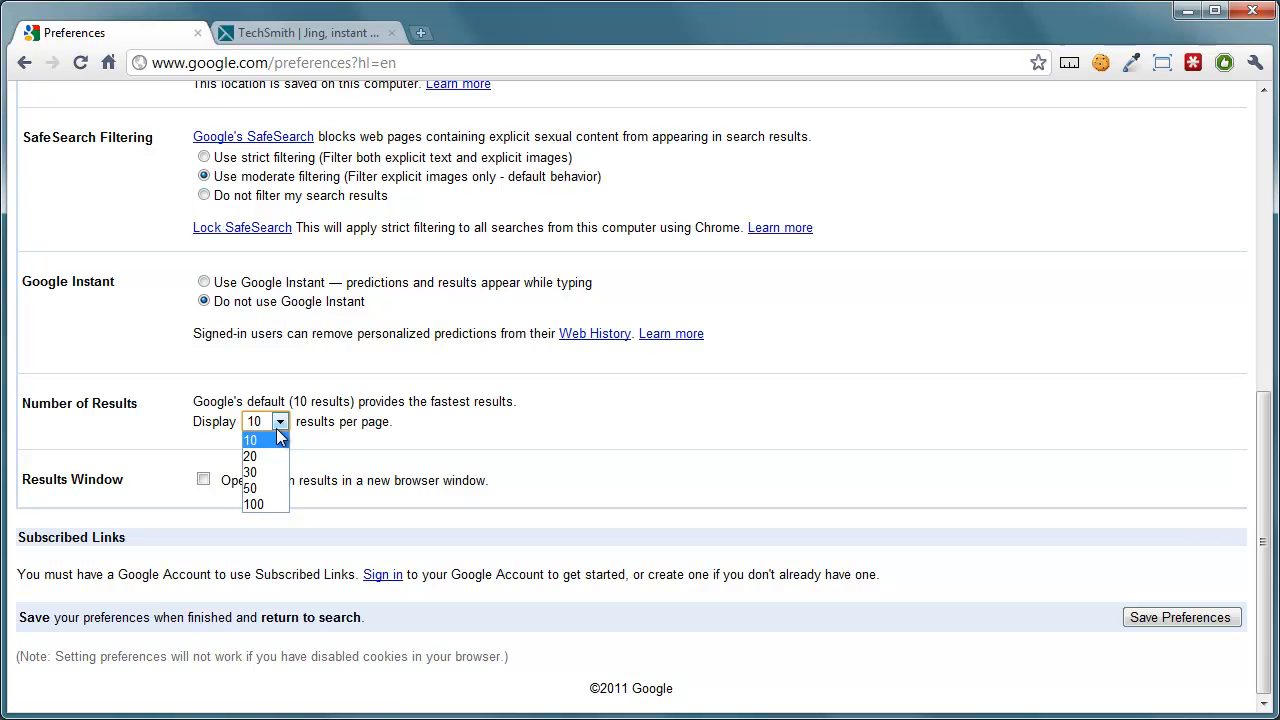
click(260, 458)
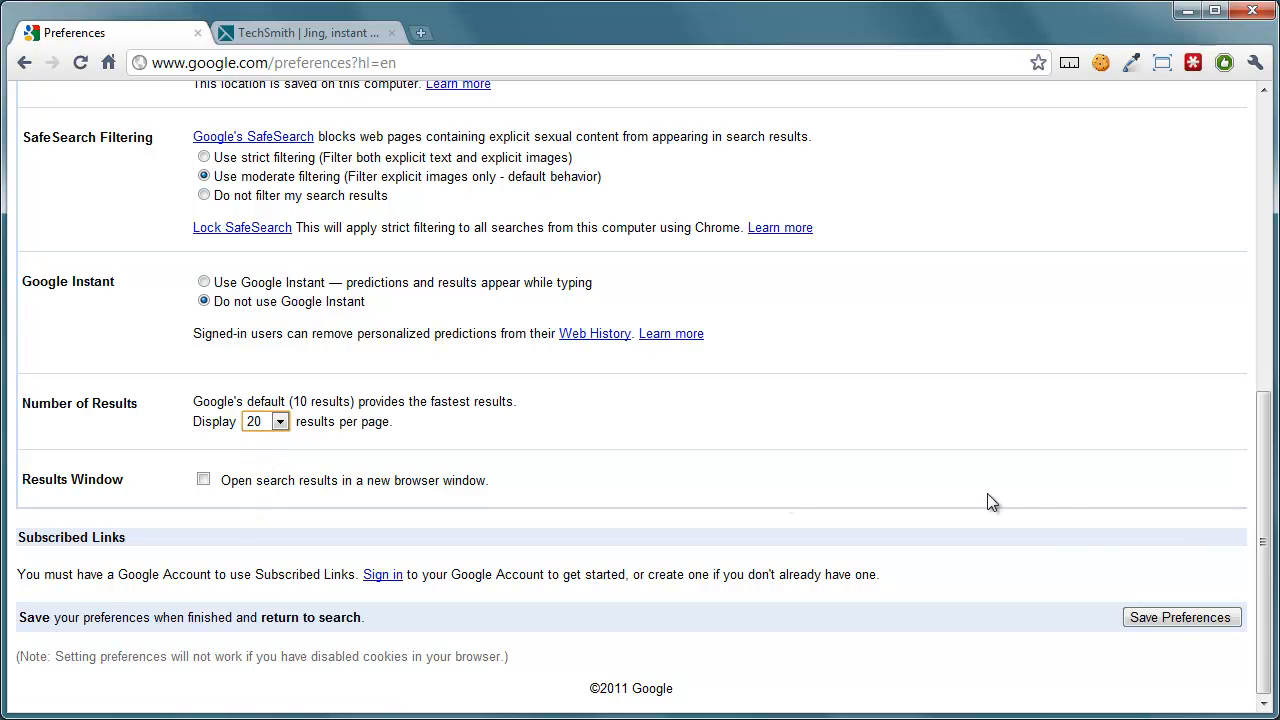
click(1184, 620)
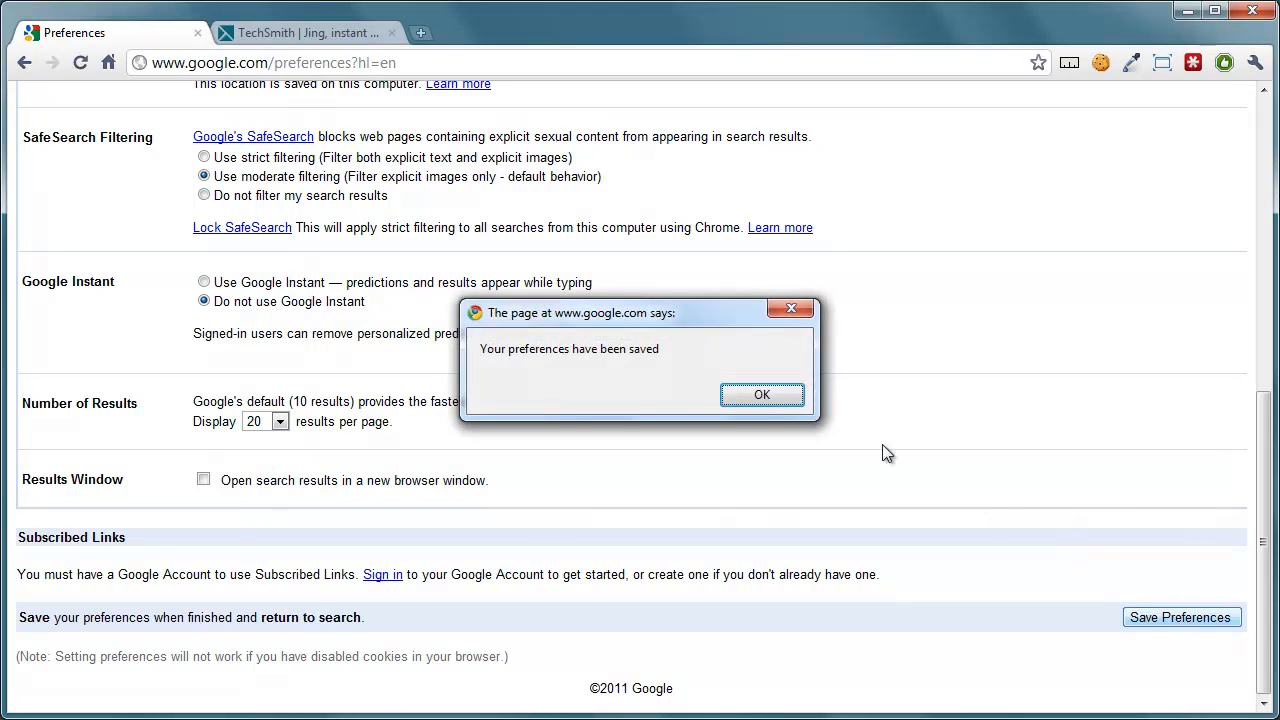
click(762, 395)
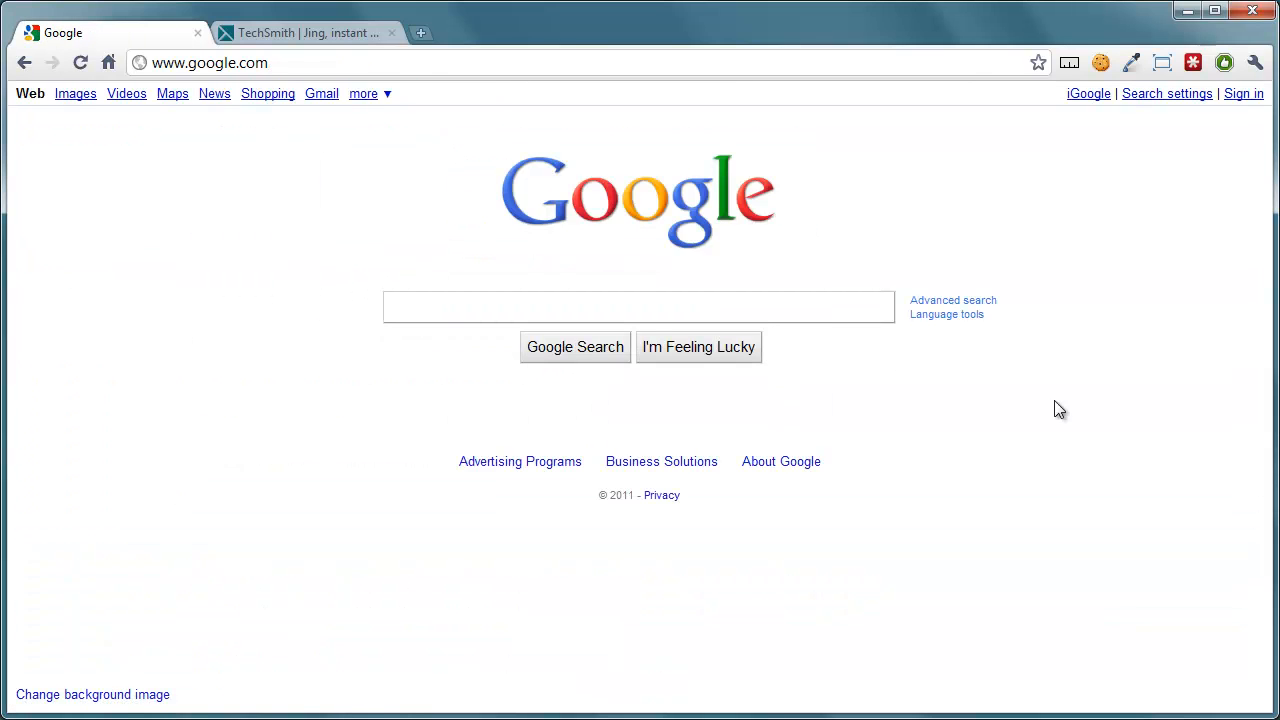
text(peach)
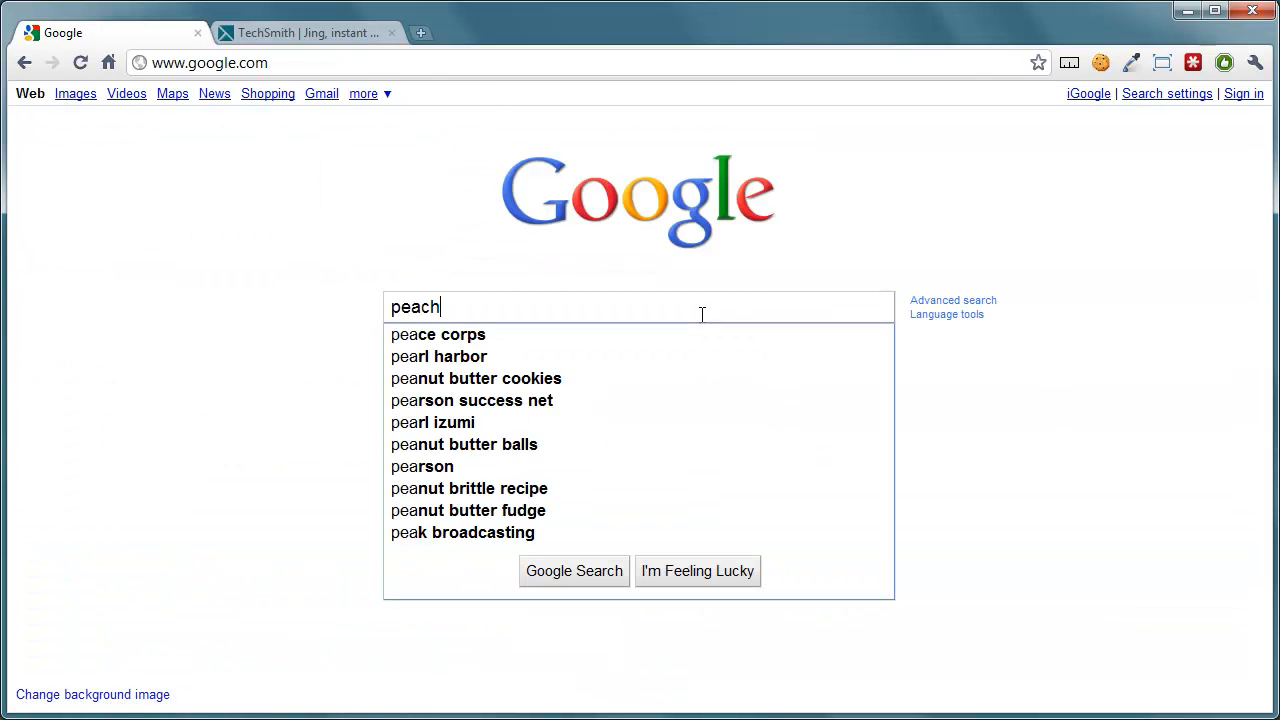
text( jam)
key(Return)
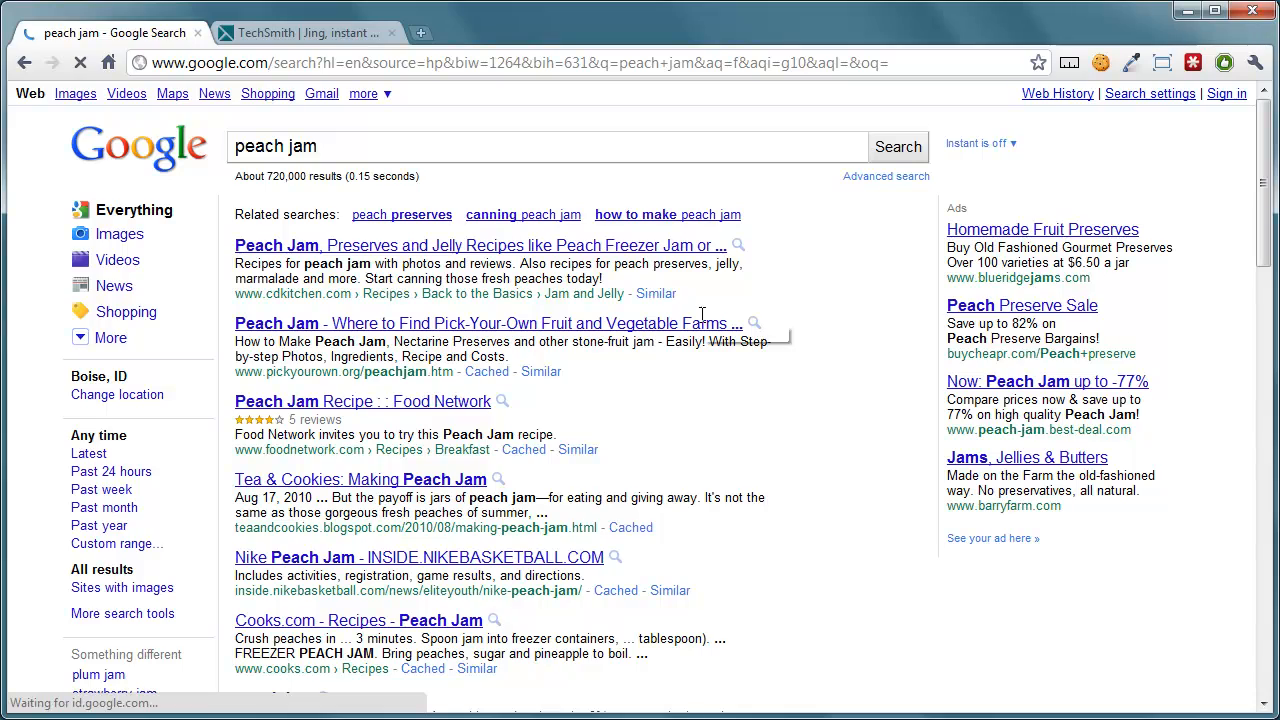
drag(1265, 175, 1265, 595)
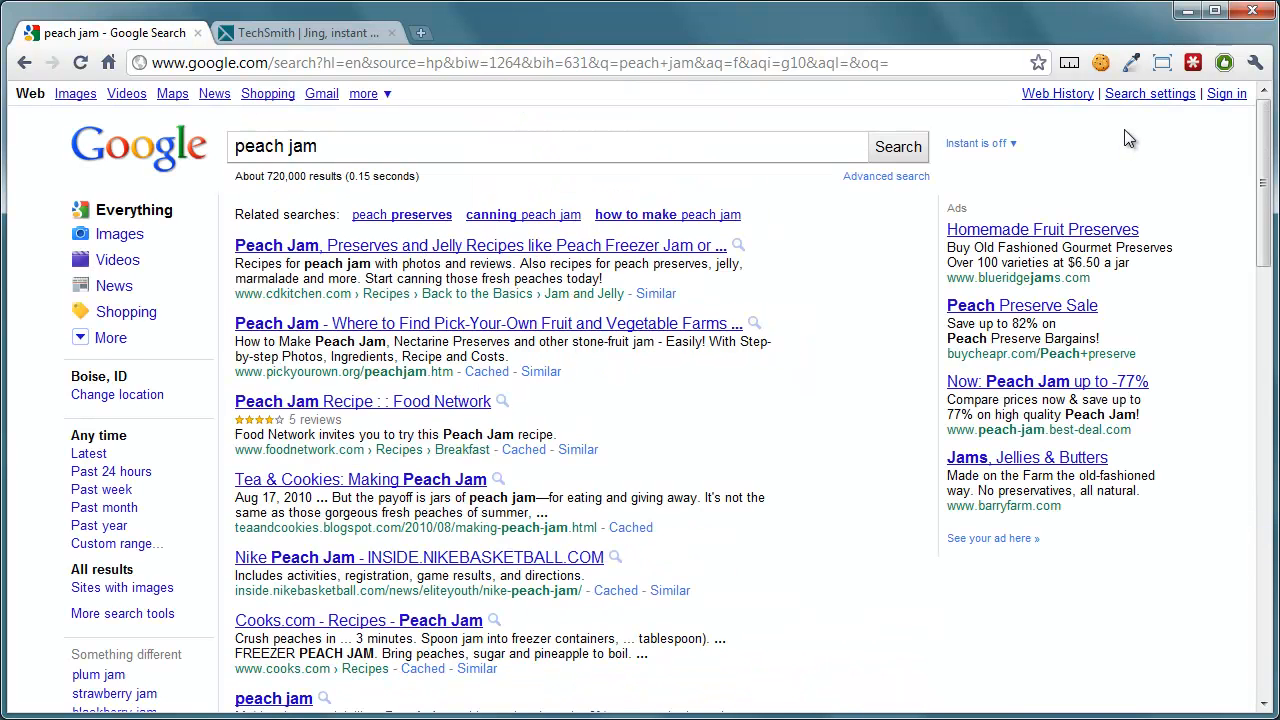
click(1149, 93)
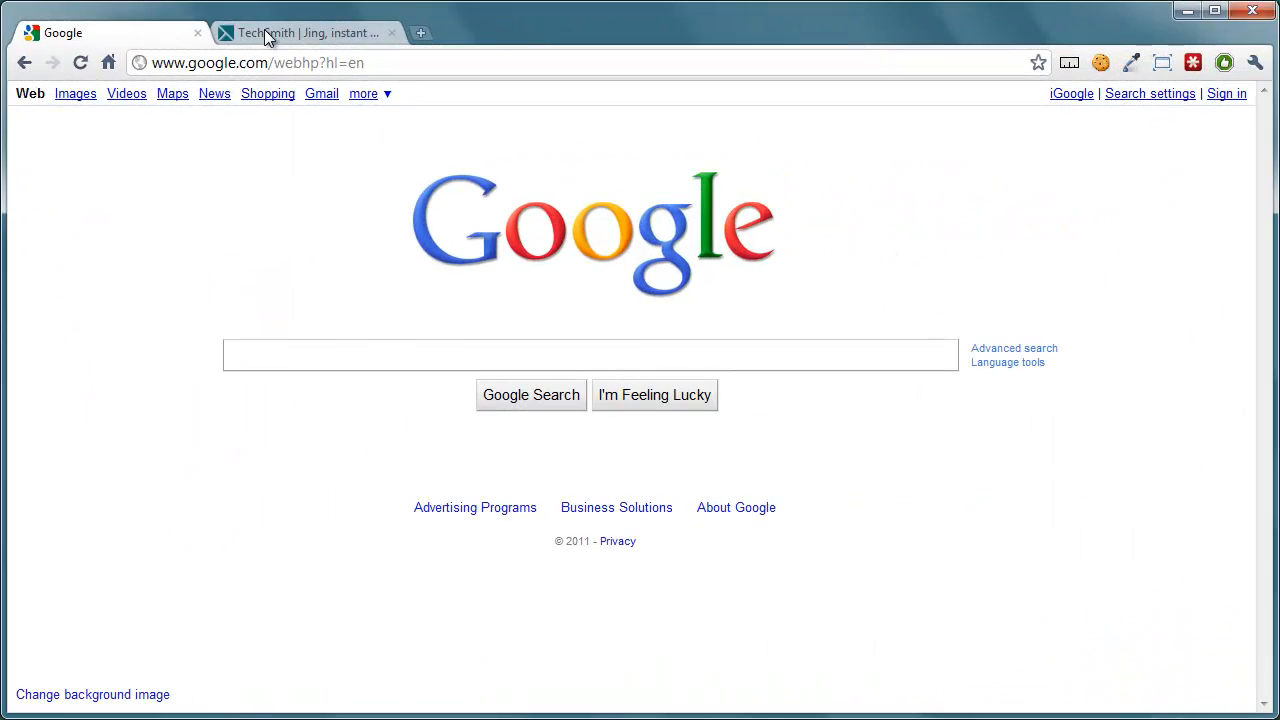
- Return to the TechSmith Jing tab and drag the Jing sun into the browser window
click(264, 32)
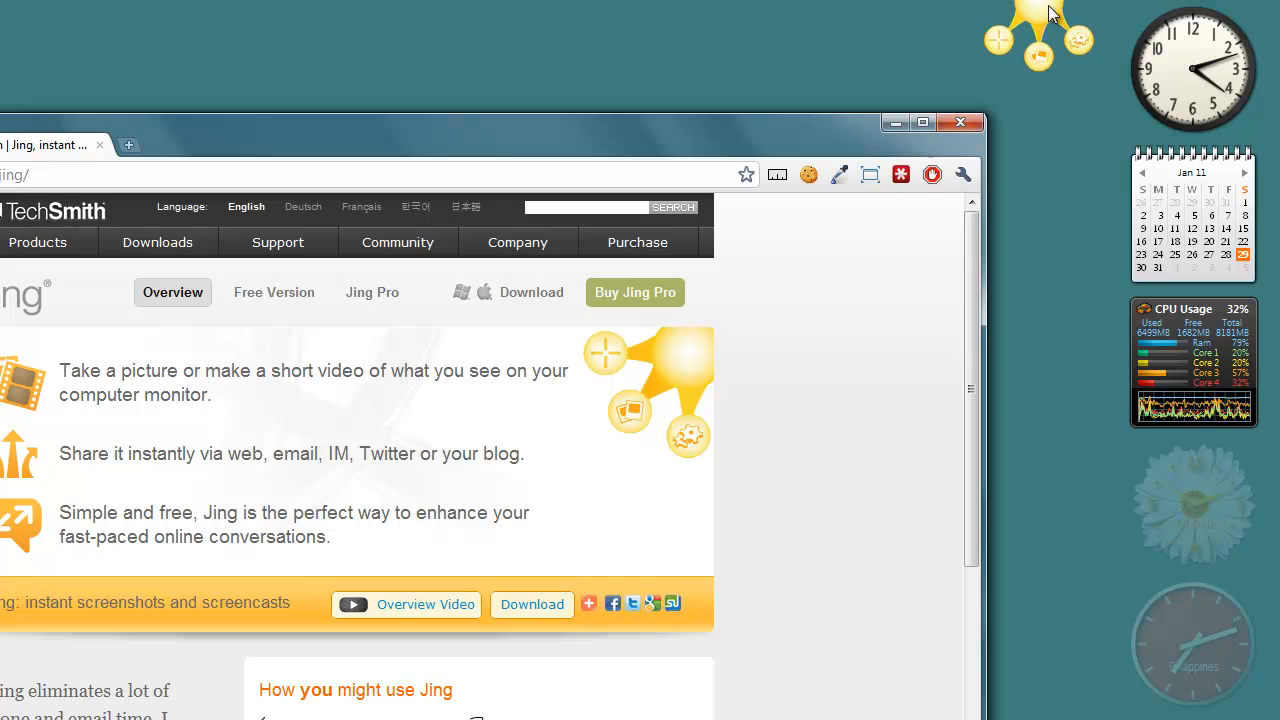
mouse_move(1052, 12)
mouse_down()
mouse_move(875, 283)
mouse_move(1040, 5)
mouse_up()
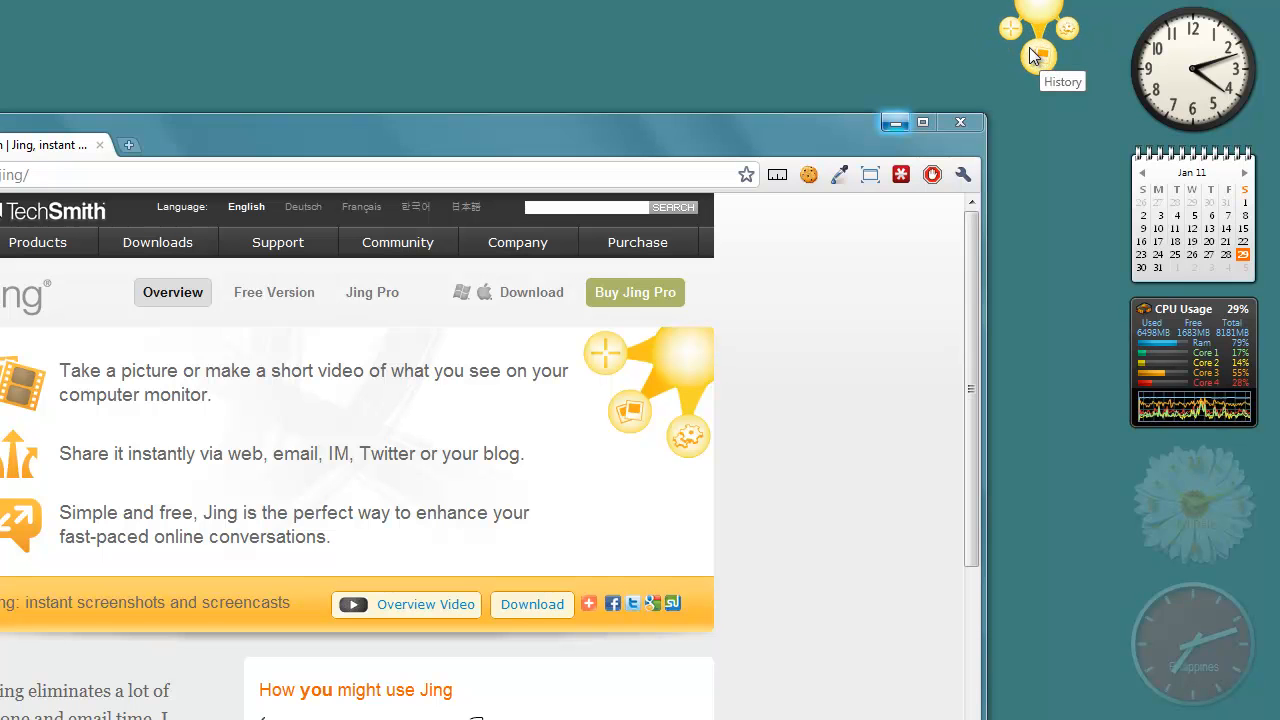
click(1080, 42)
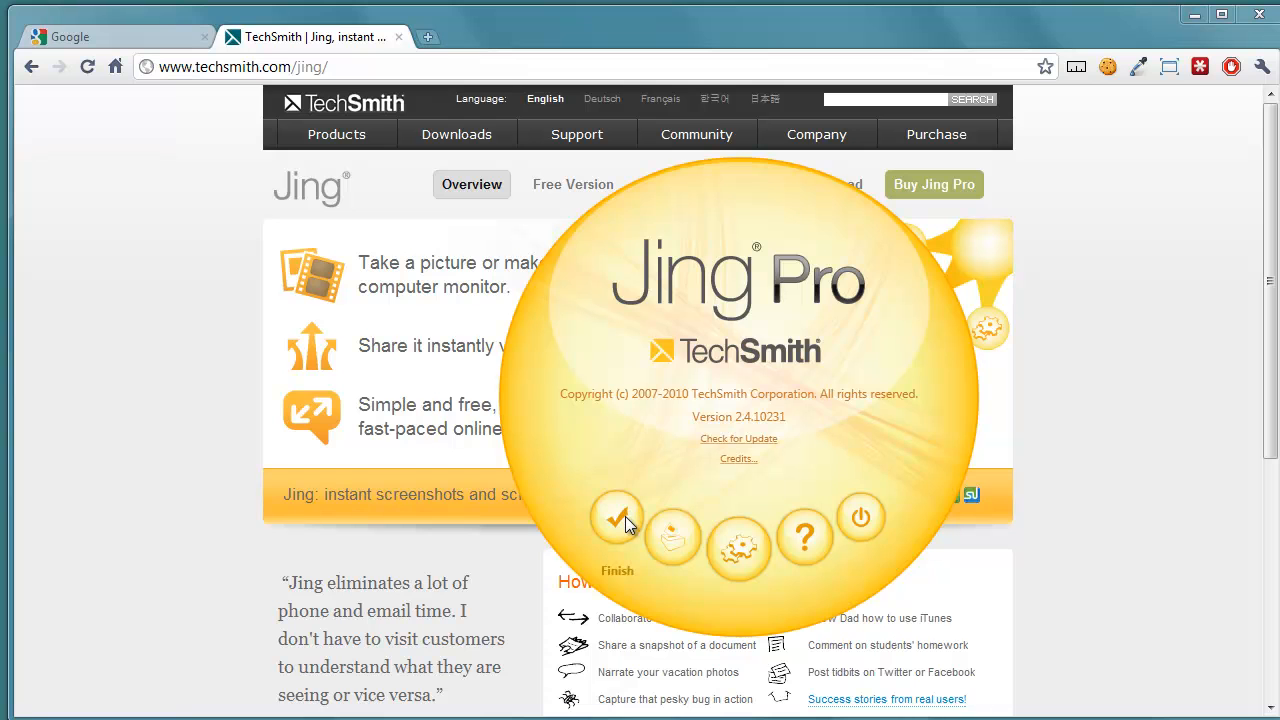
click(738, 545)
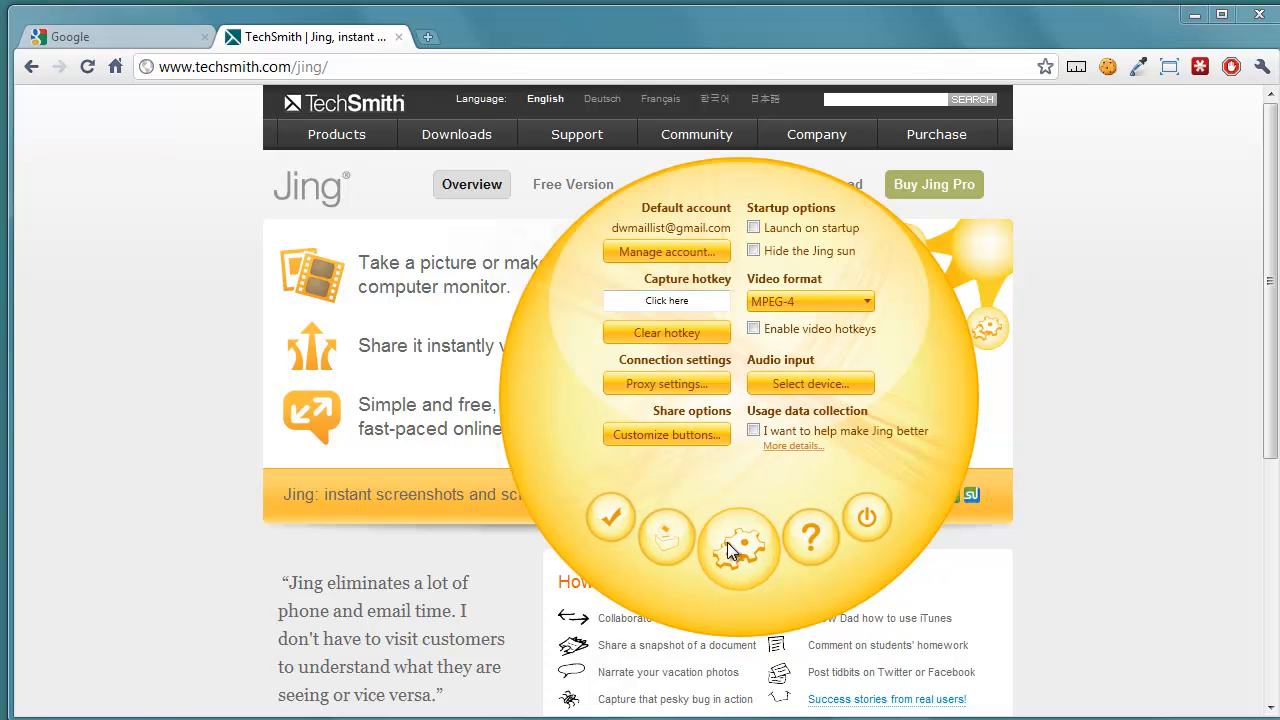
click(822, 301)
click(822, 301)
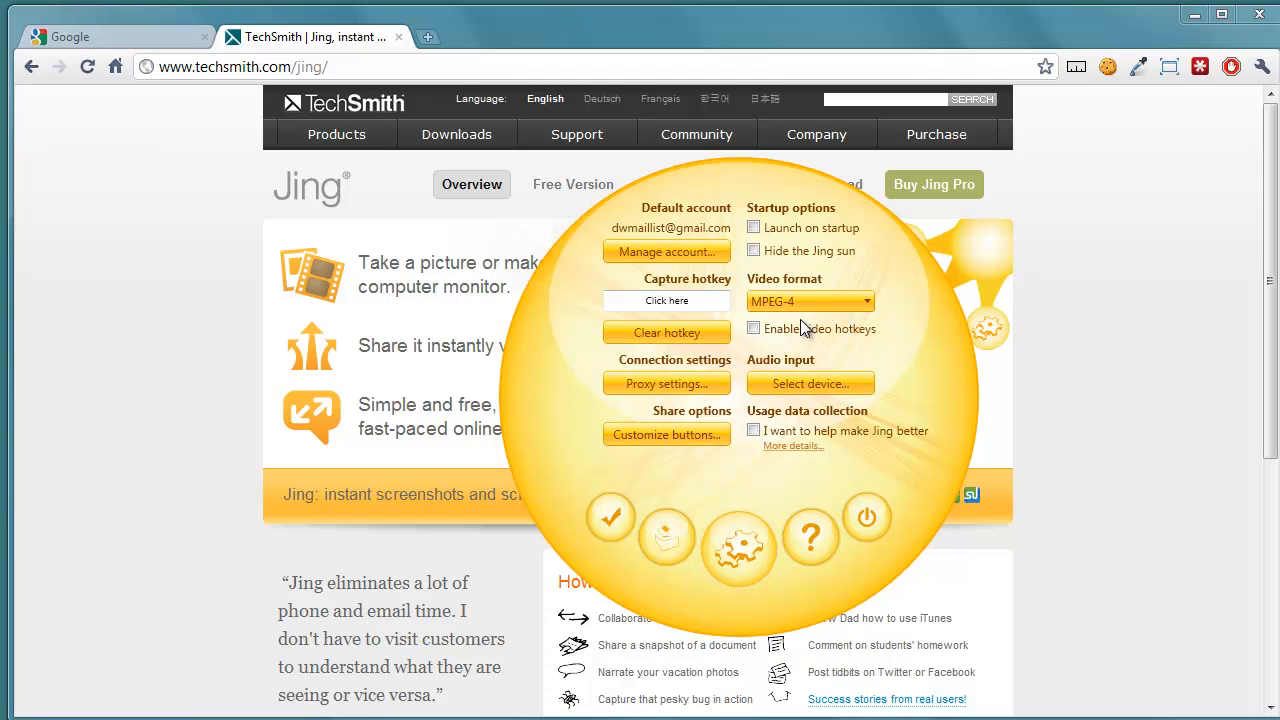
click(795, 390)
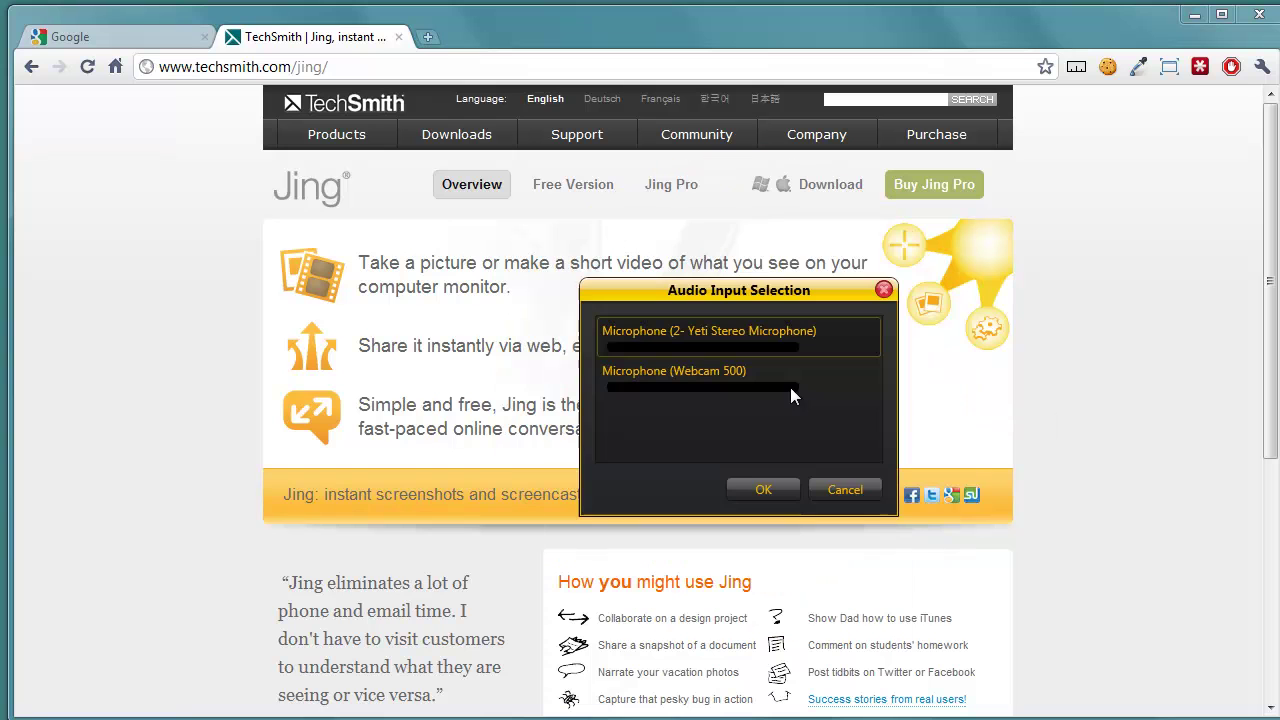
click(761, 495)
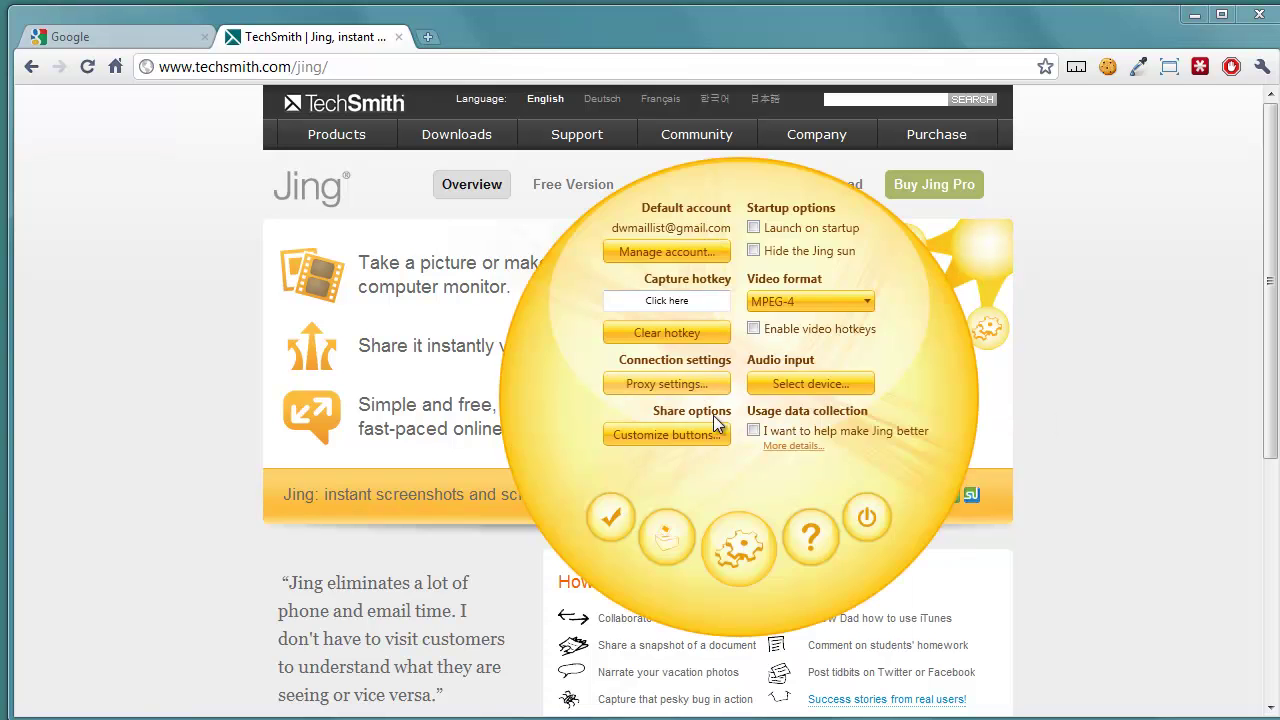
- Window the browser, try a Jing capture area over the page, discard it and restart capture
click(610, 519)
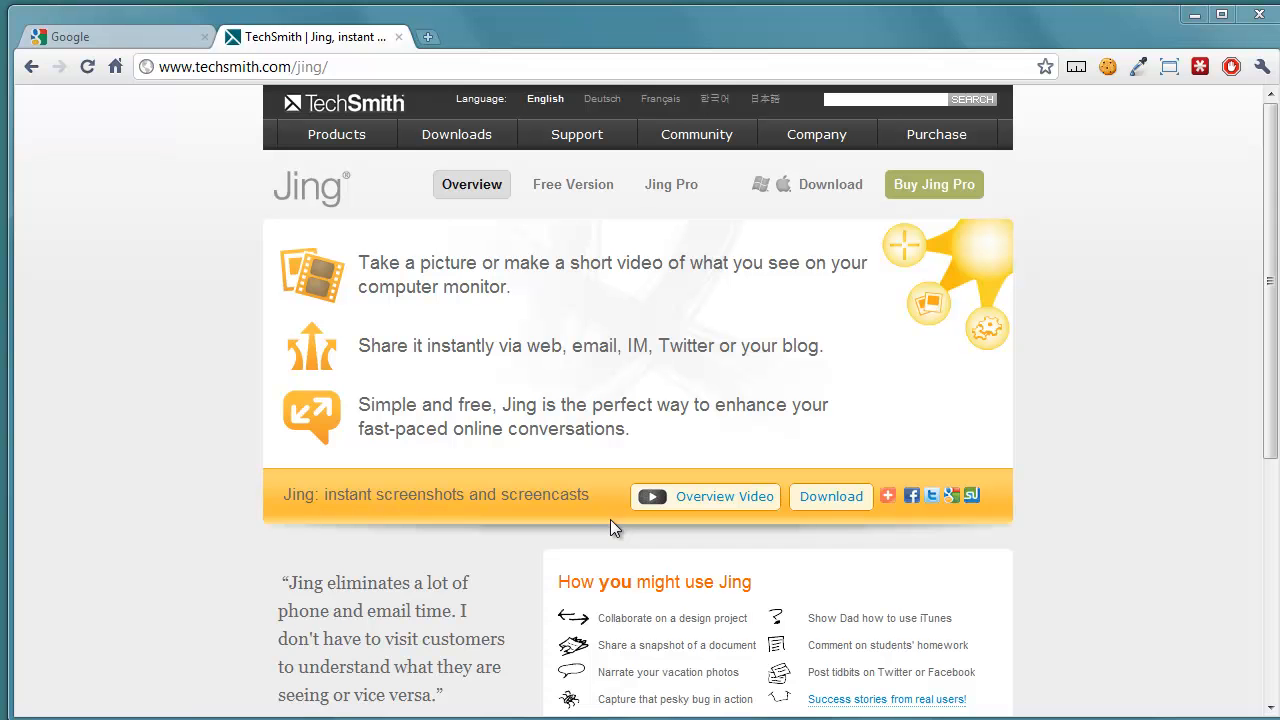
double_click(1165, 14)
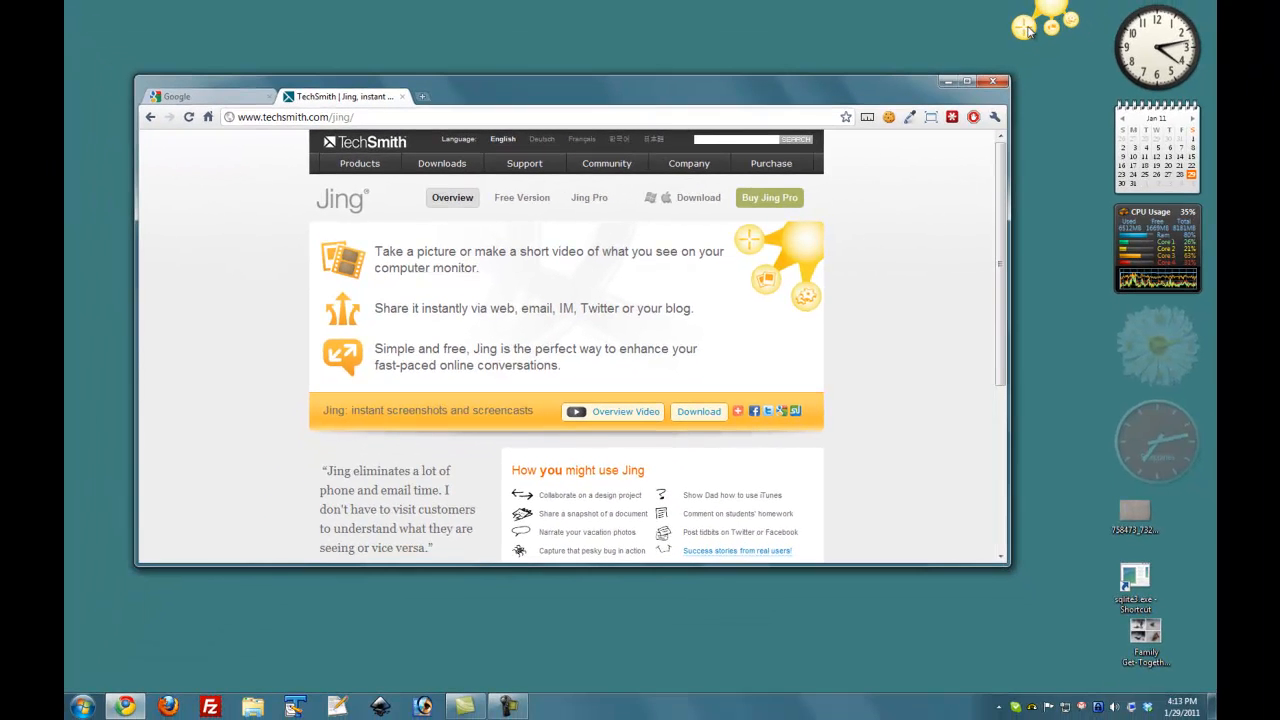
click(1030, 30)
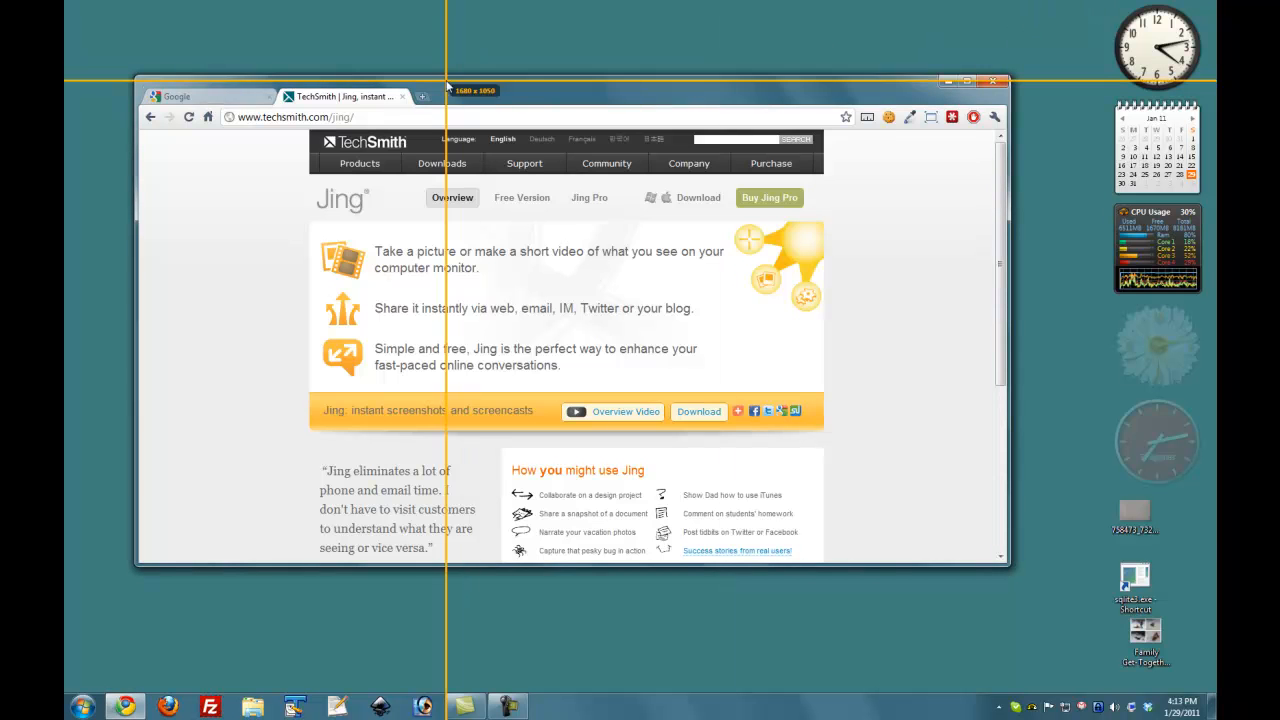
drag(258, 148, 617, 497)
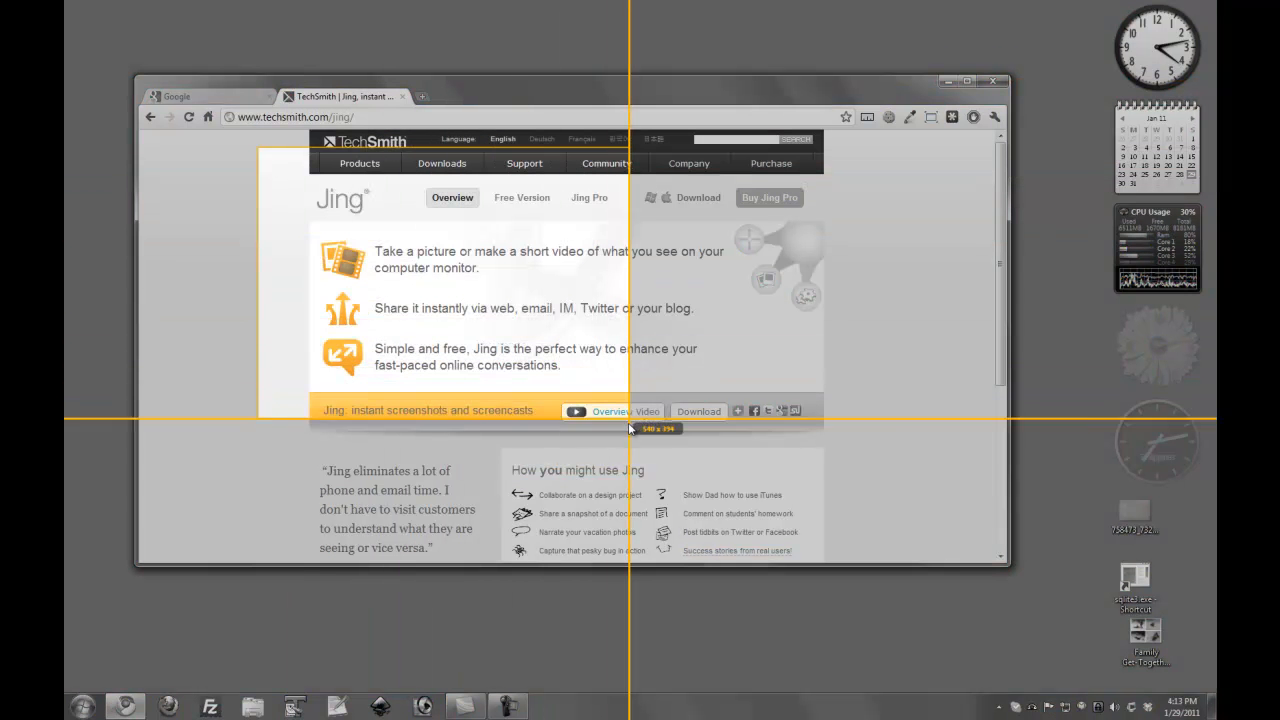
drag(617, 487, 743, 497)
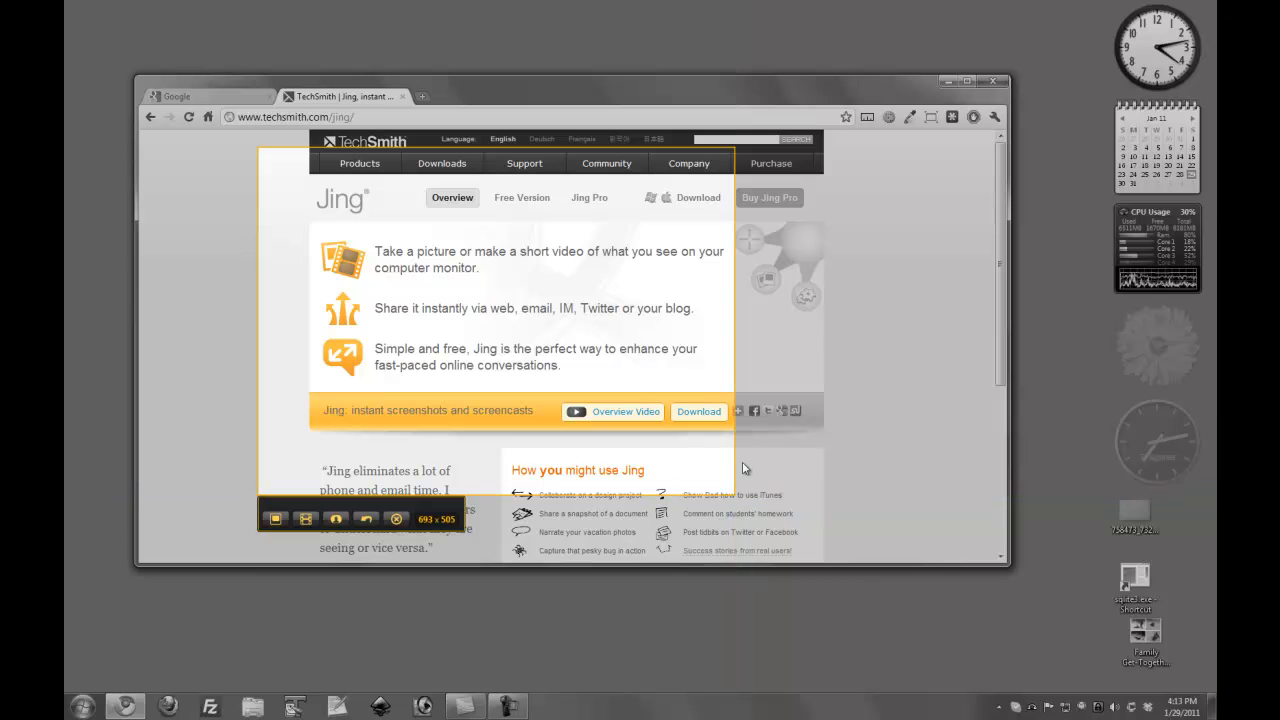
click(395, 519)
mouse_move(1050, 18)
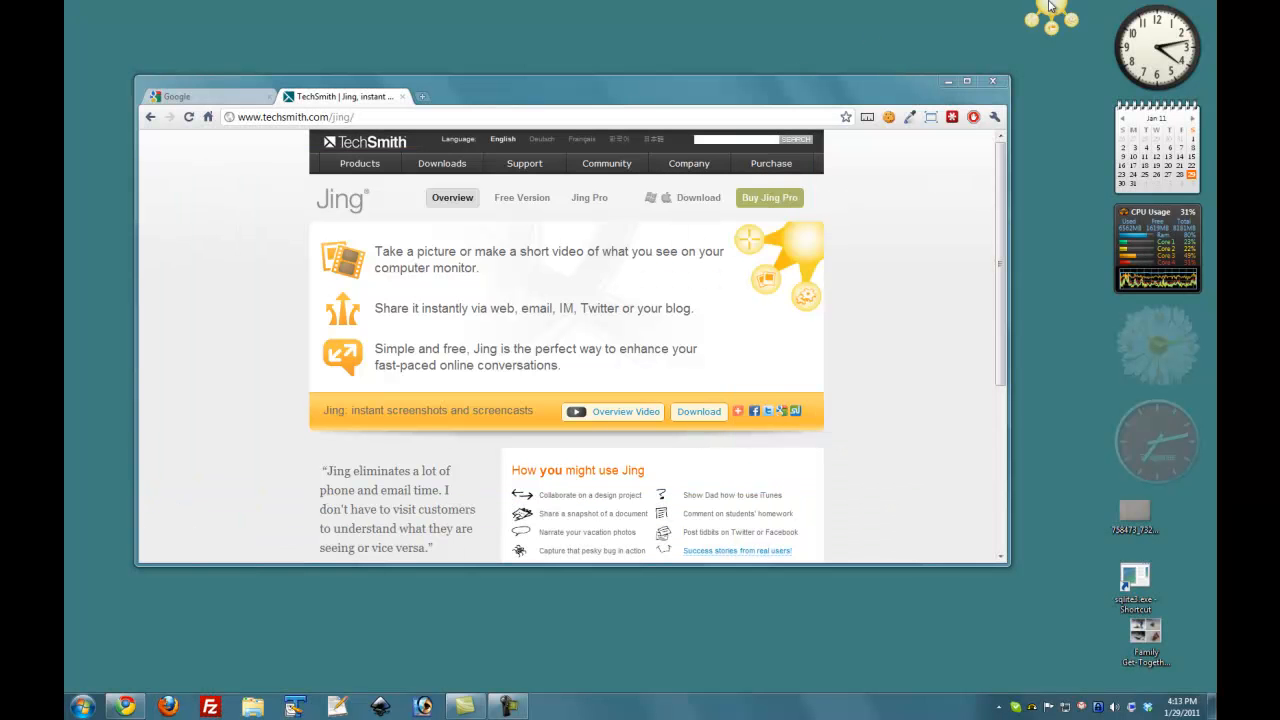
click(1026, 28)
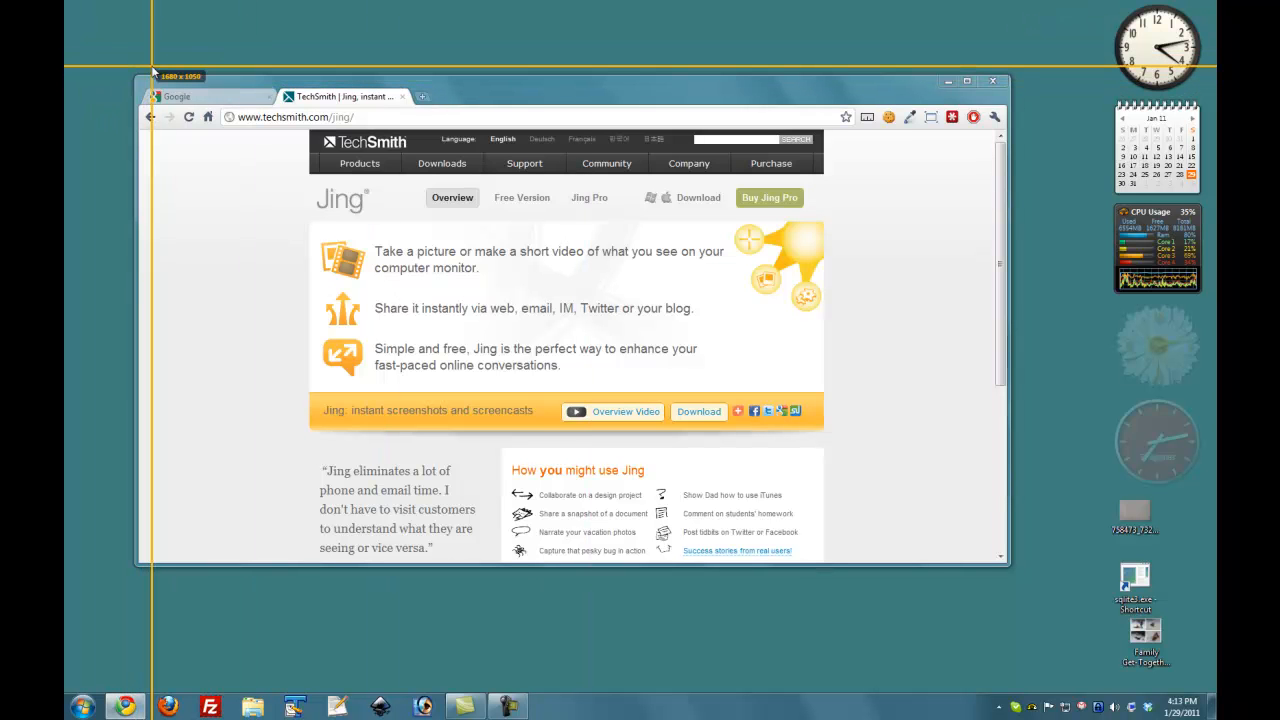
- Draw a capture area from the window's top-left, resize it to 640x360, then cancel with Escape
mouse_move(152, 70)
mouse_down()
mouse_move(422, 318)
mouse_move(409, 308)
mouse_move(658, 404)
mouse_move(927, 556)
mouse_up()
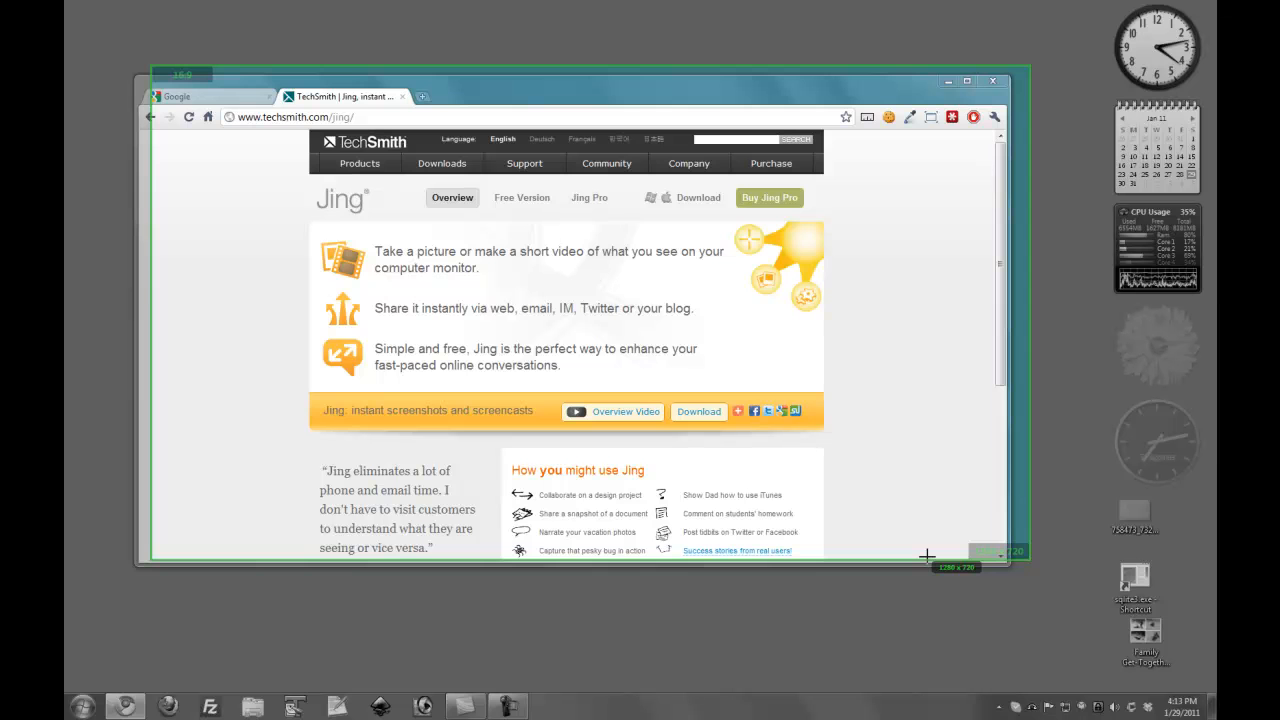
mouse_move(927, 556)
mouse_down()
mouse_move(456, 597)
mouse_move(317, 228)
mouse_move(412, 308)
mouse_up()
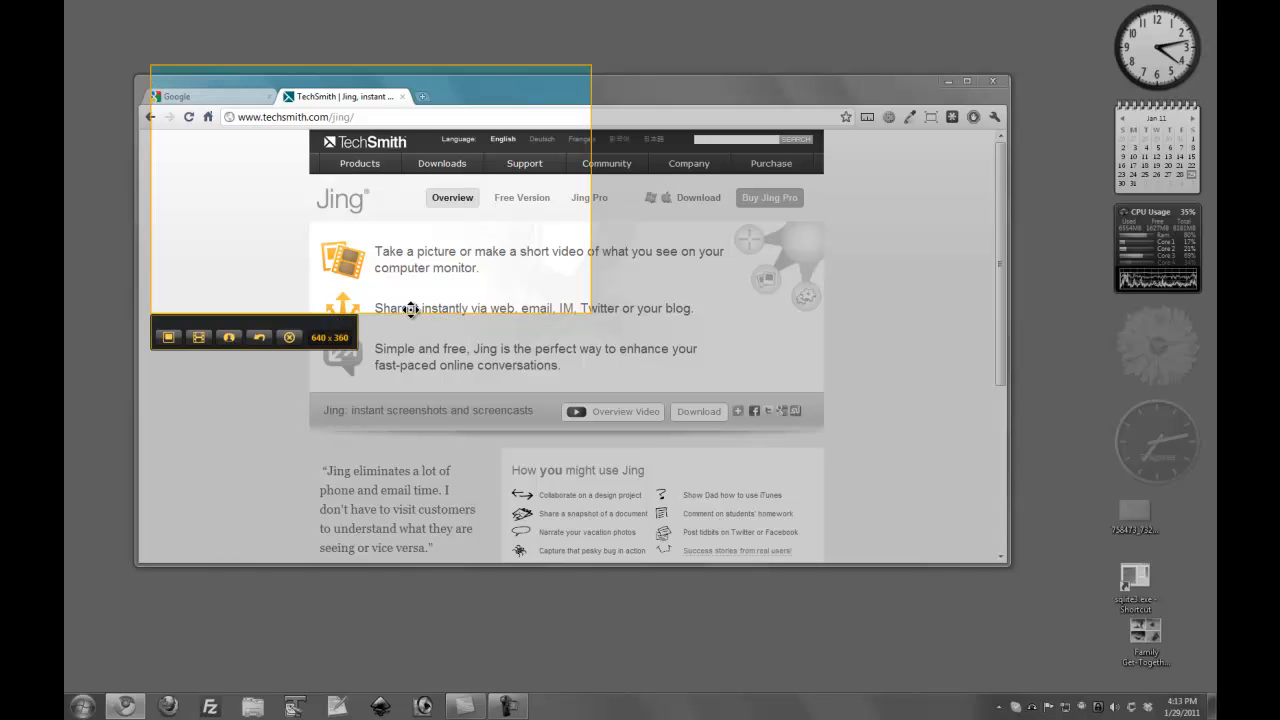
key(Escape)
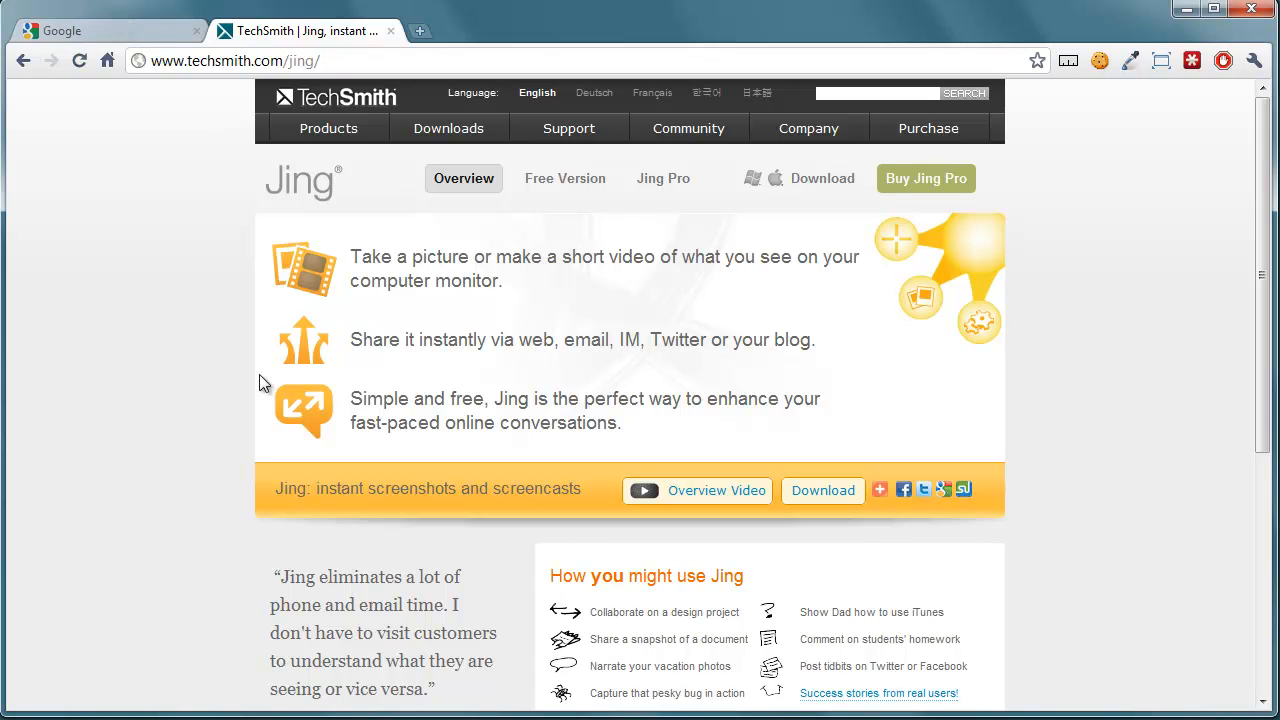
- Use the Resize Window extension to set Chrome to 1280 x 720 (HD browser), reapplying after adjusting
click(1163, 59)
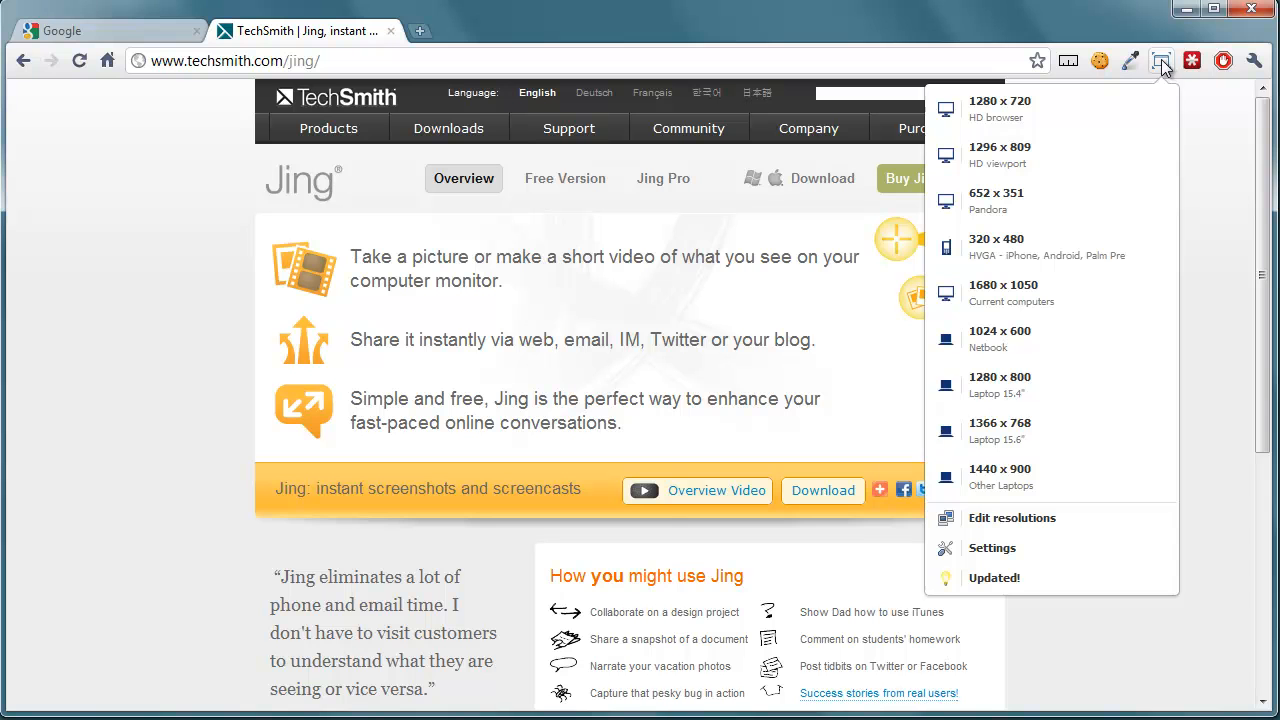
click(1007, 112)
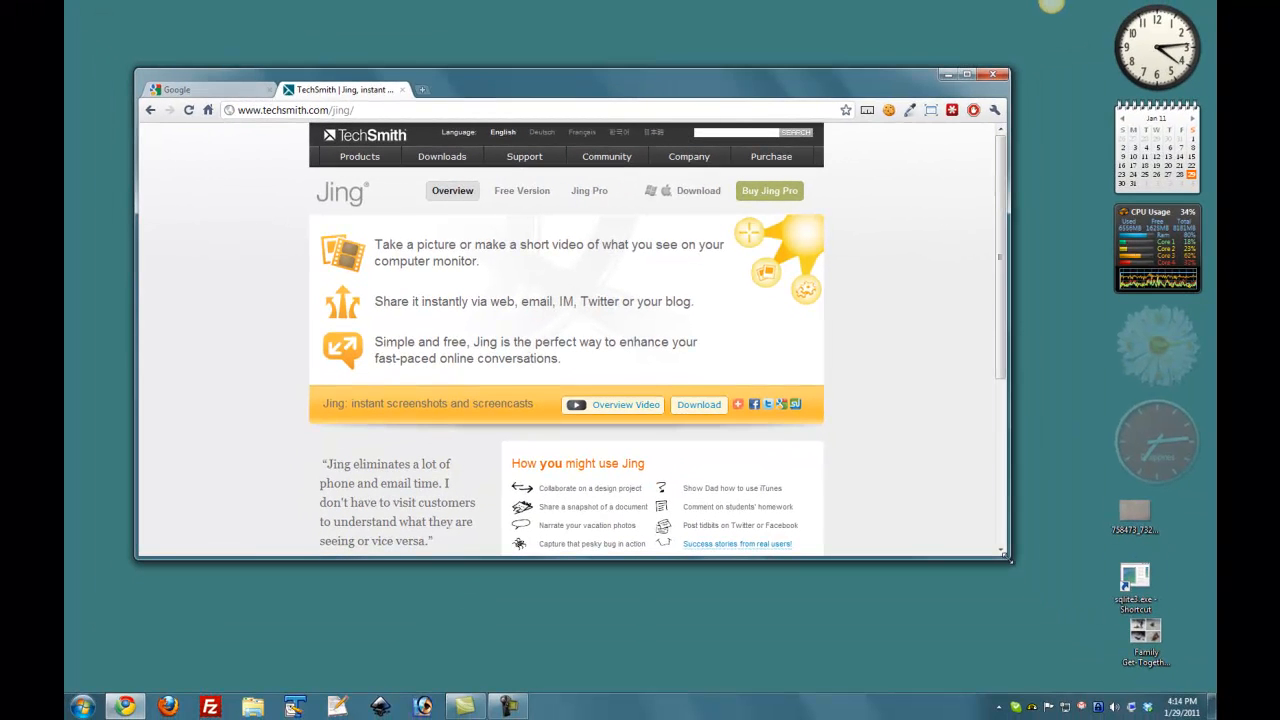
drag(1008, 557, 750, 595)
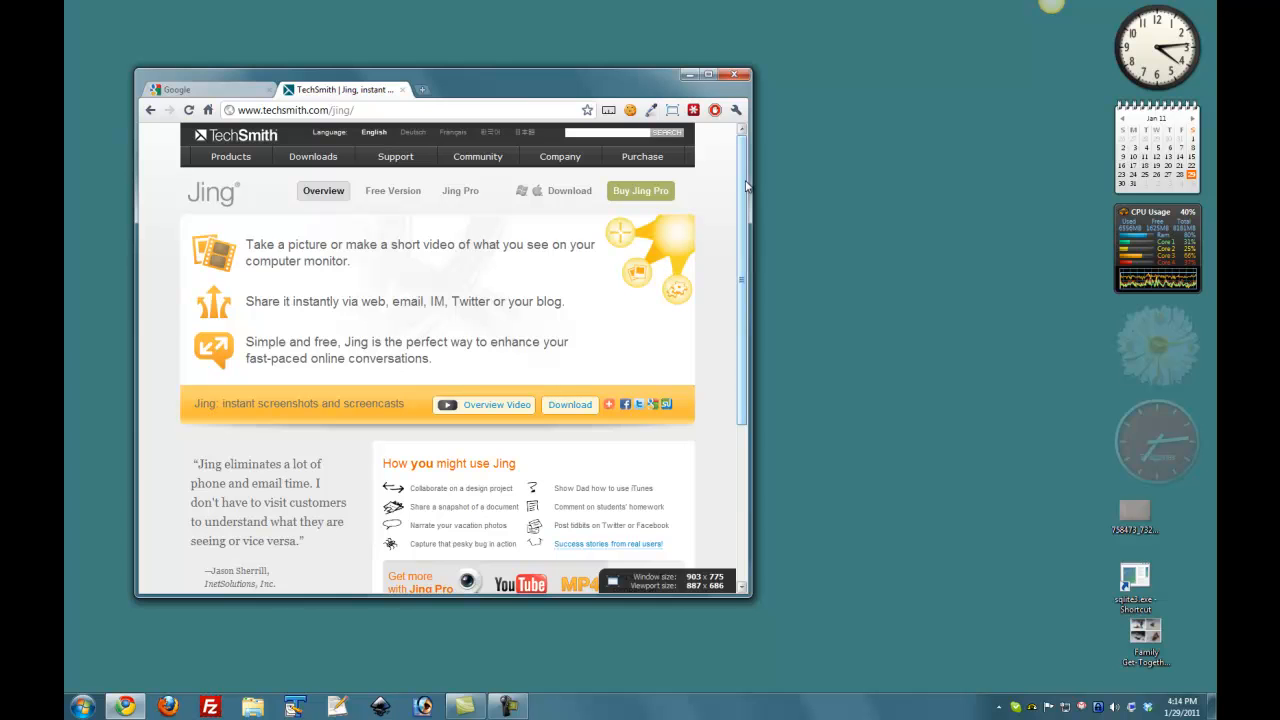
click(674, 117)
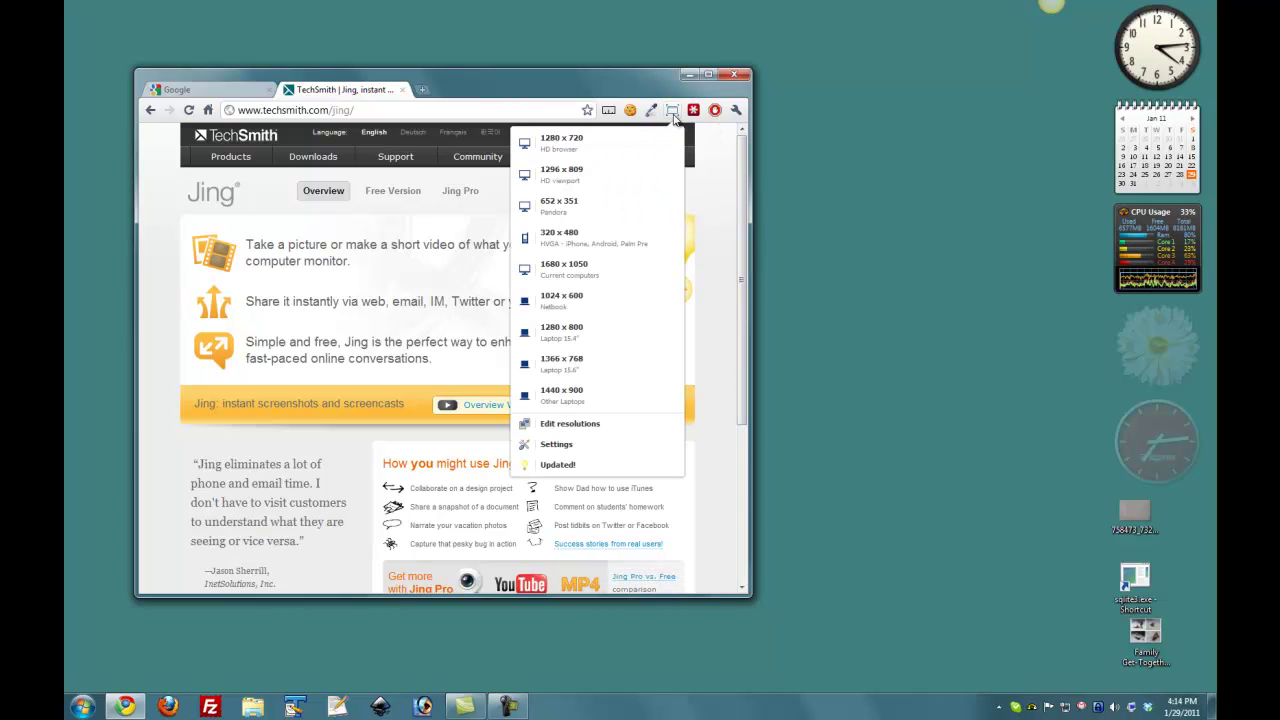
click(578, 154)
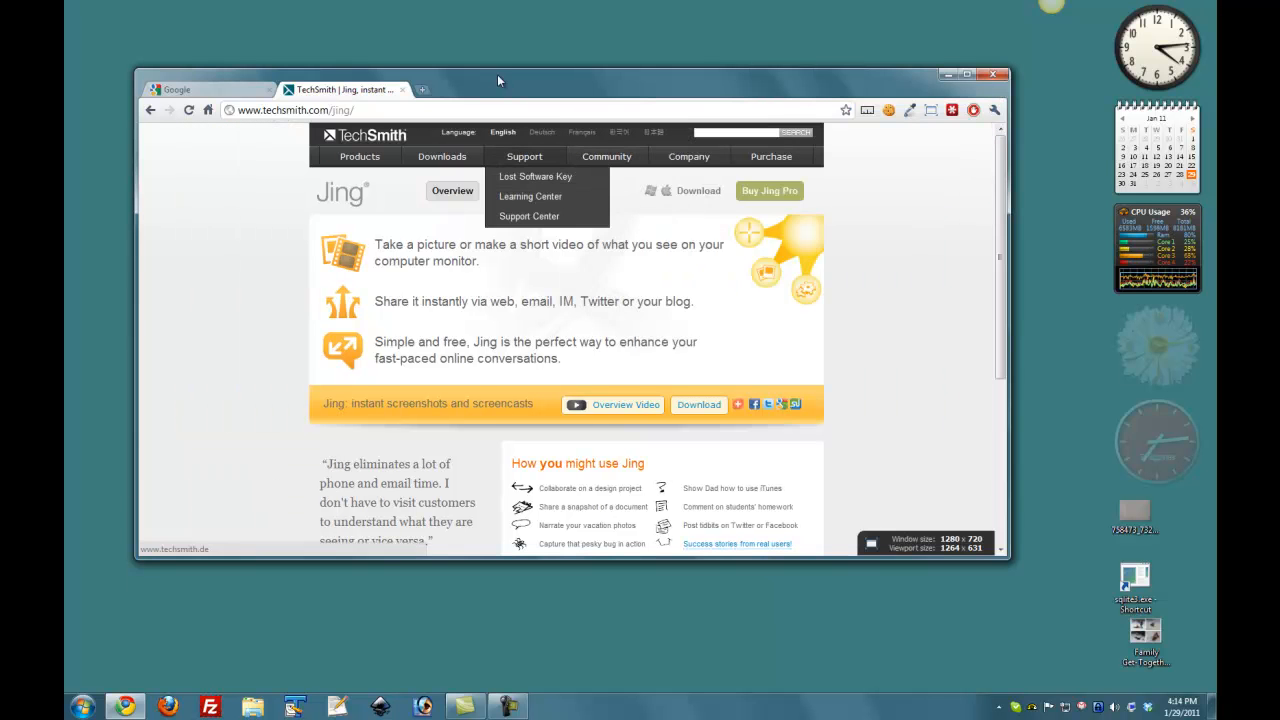
drag(497, 80, 495, 85)
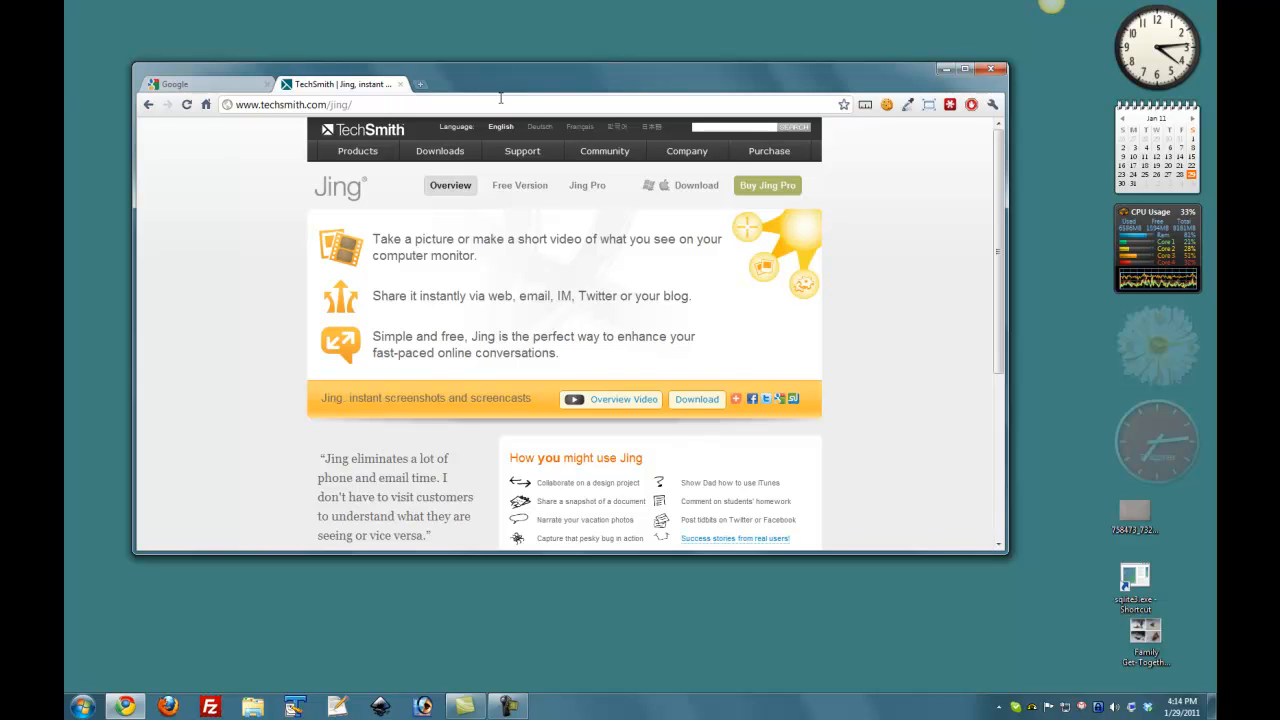
- Select a 1280 x 720 Jing capture area around the browser and start video recording
mouse_move(1050, 8)
click(1027, 30)
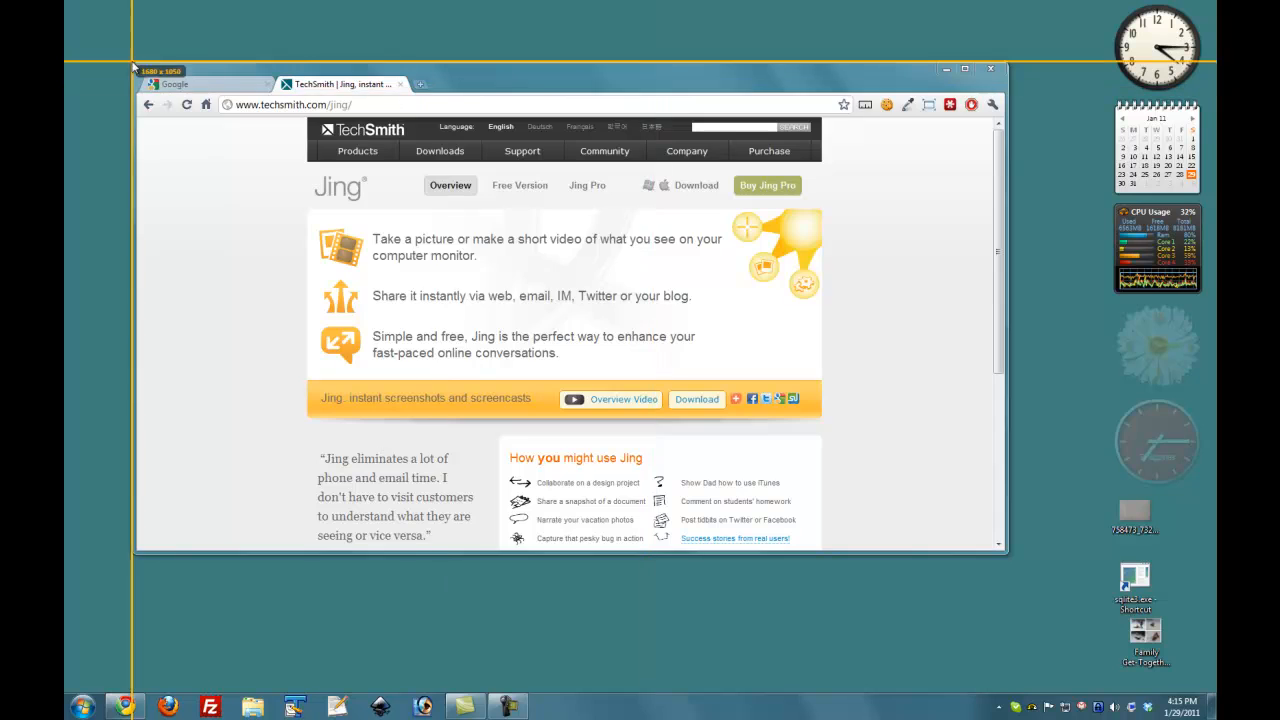
drag(131, 62, 1010, 555)
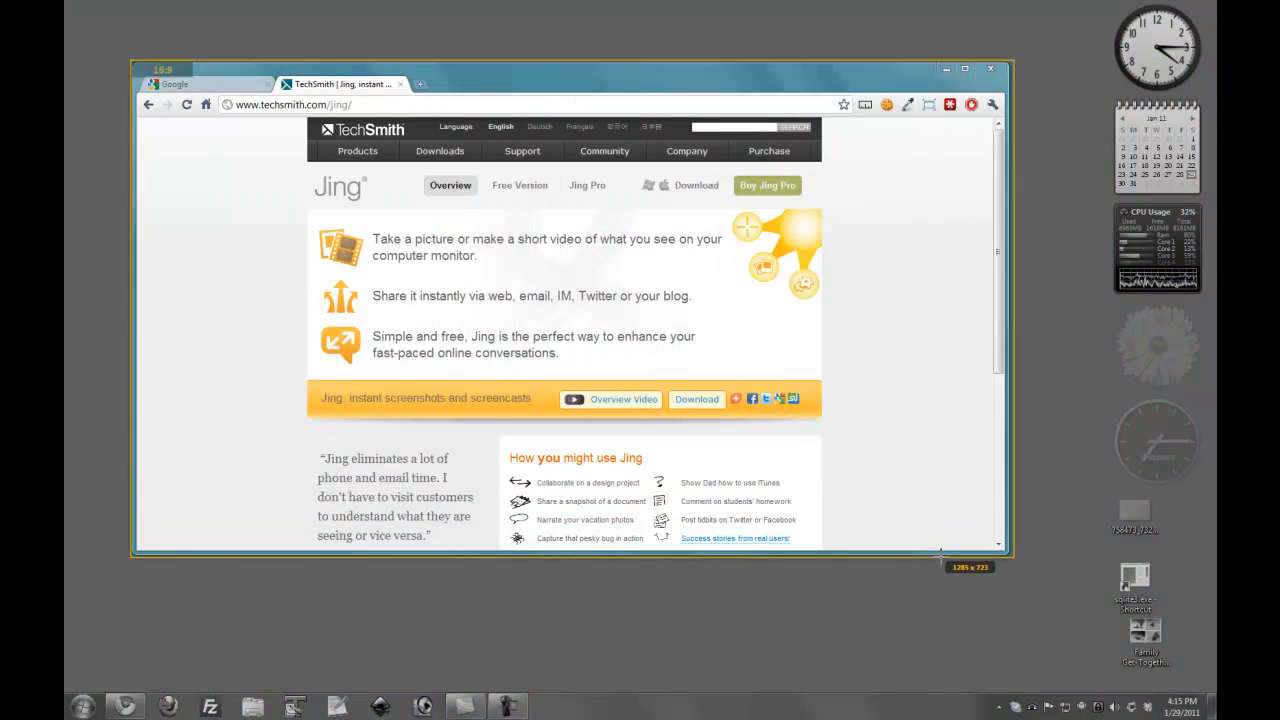
drag(940, 553, 932, 552)
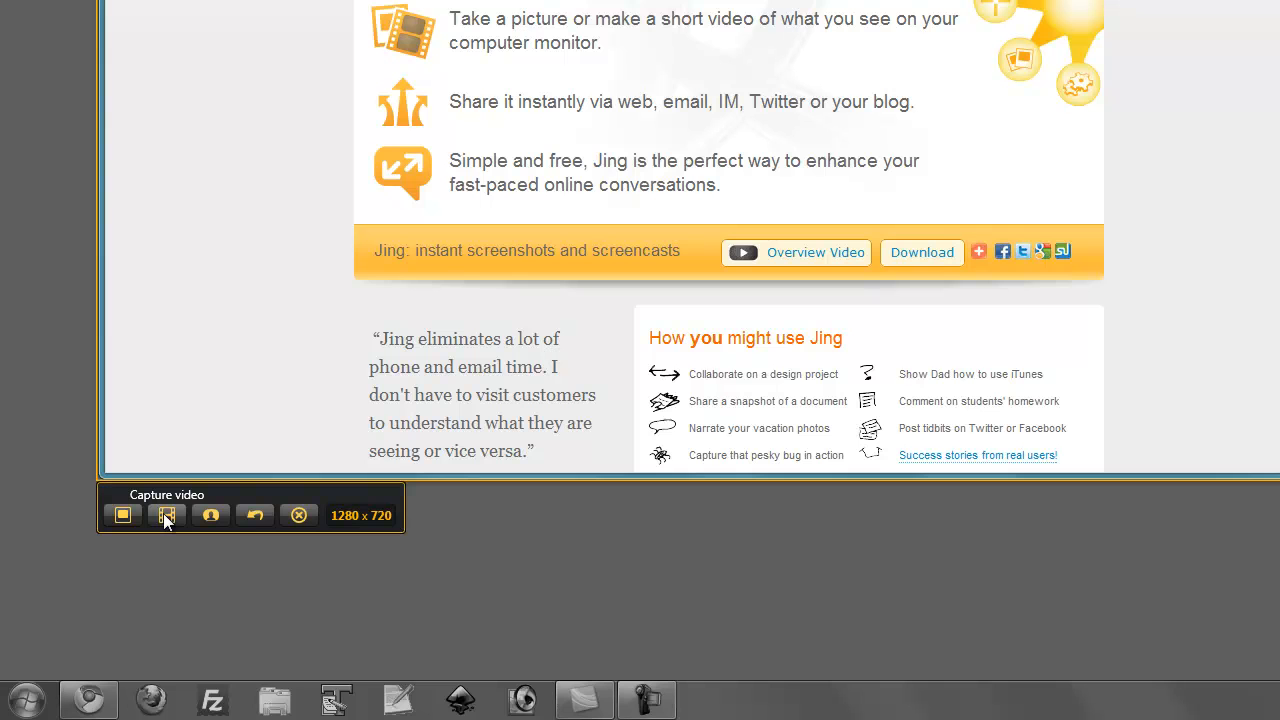
click(166, 515)
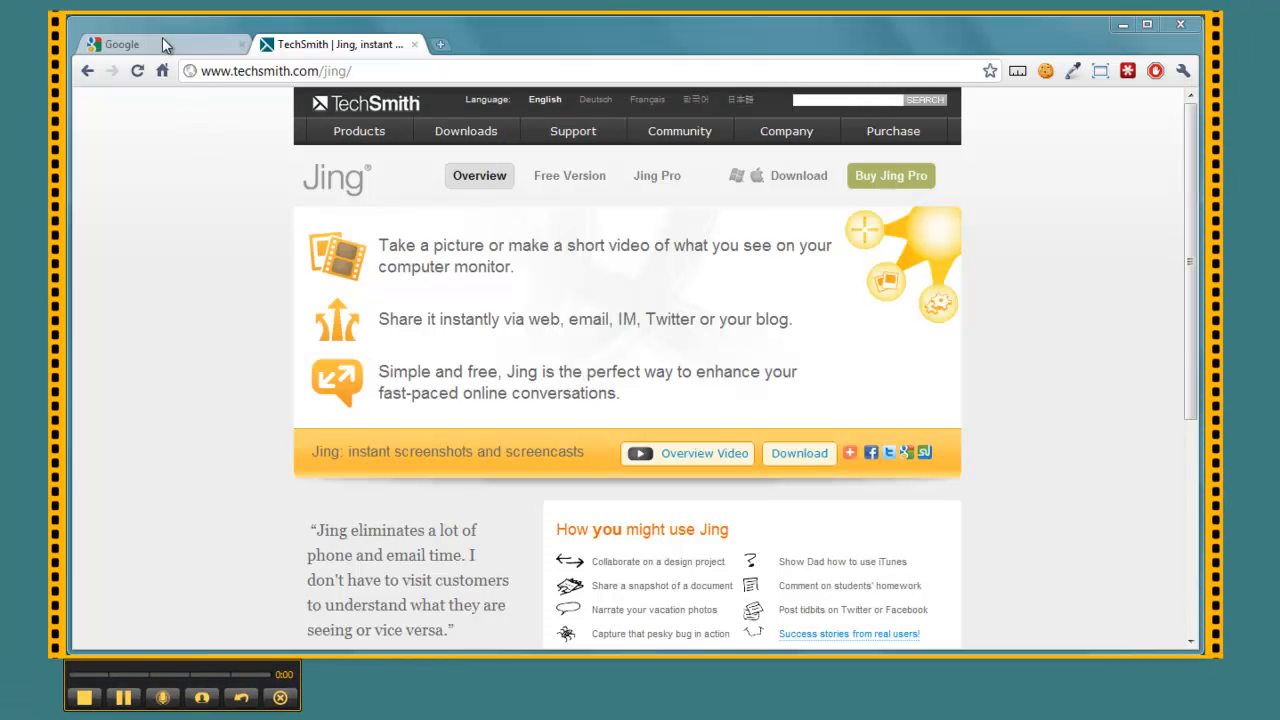
- During recording, switch the browser to the Google tab
click(166, 44)
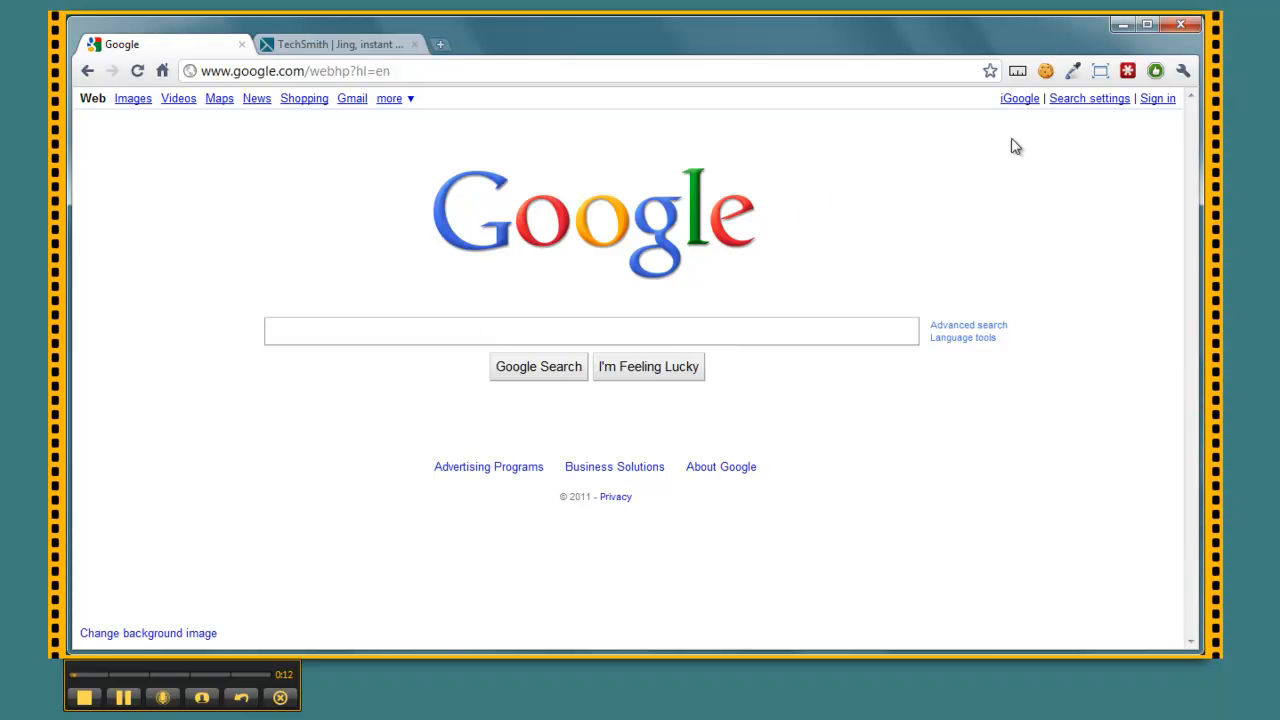
- In Google Search settings, disable Google Instant, choose 30 results per page, save and confirm
click(1086, 105)
drag(1190, 160, 1196, 422)
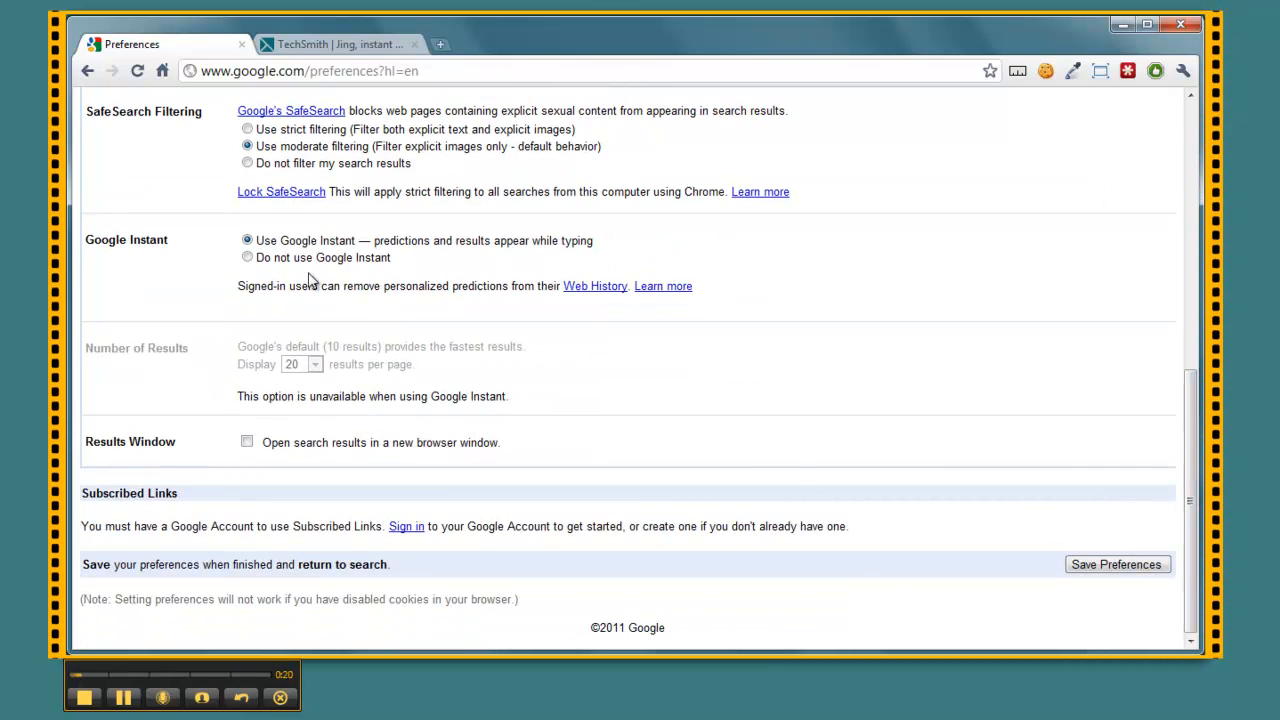
click(248, 258)
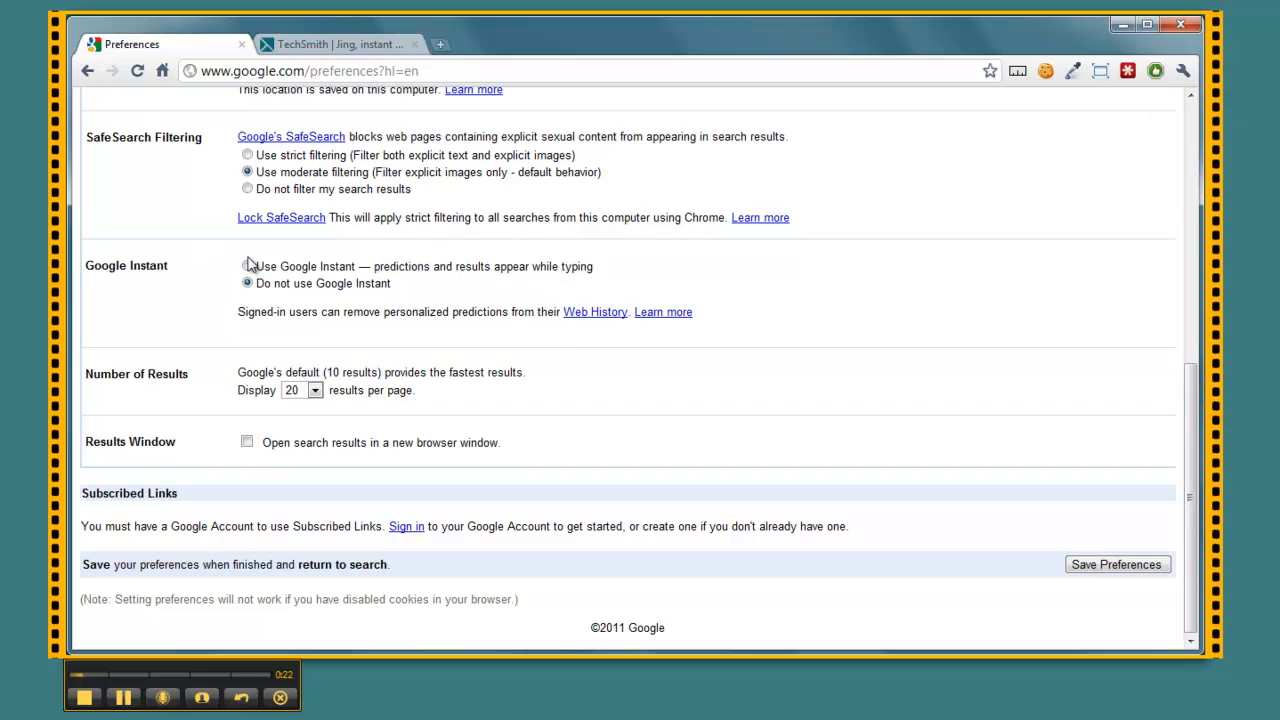
click(300, 390)
click(298, 428)
click(1097, 568)
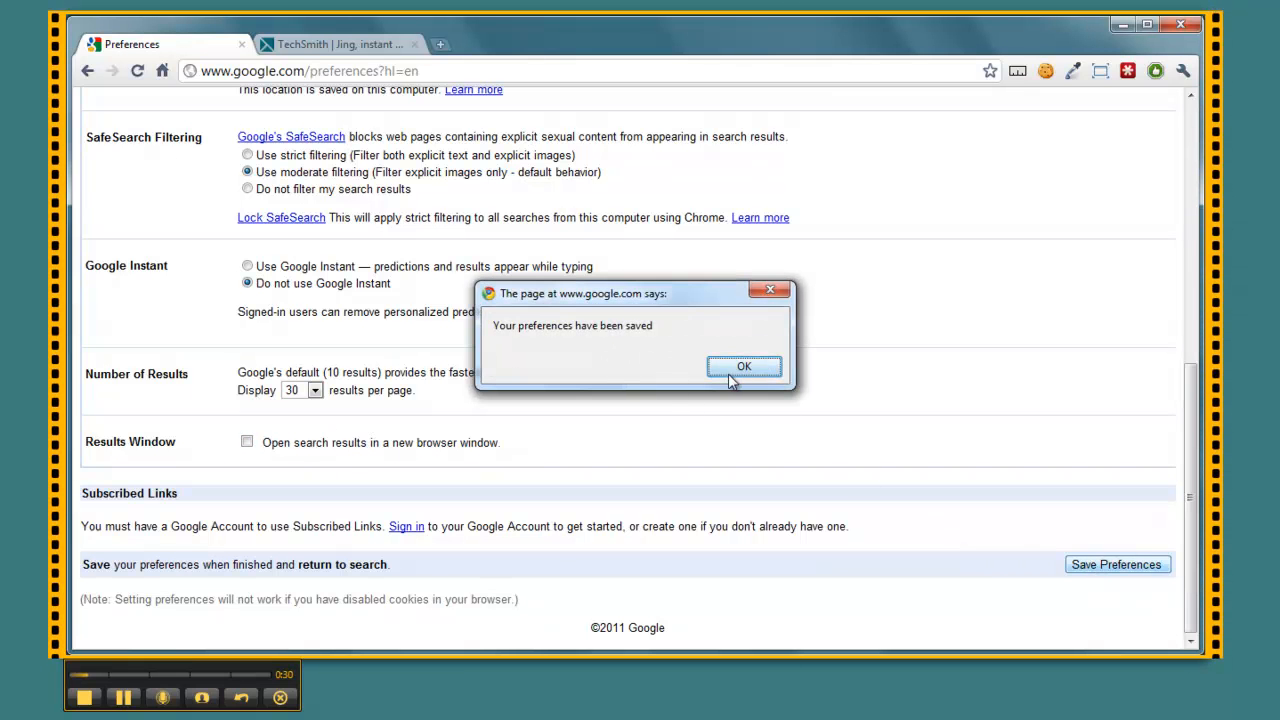
drag(567, 296, 563, 264)
click(747, 338)
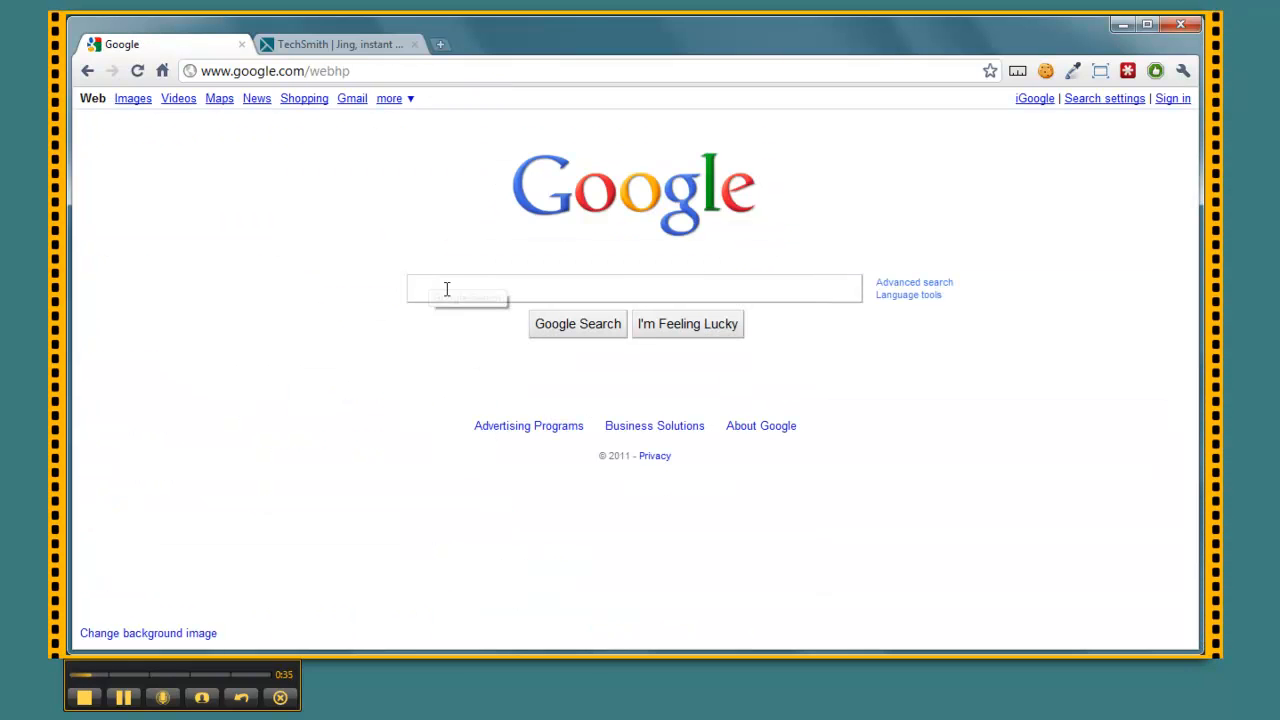
text(peach jam)
- Submit the 'peach jam' search to bring up its Google results page
key(Return)
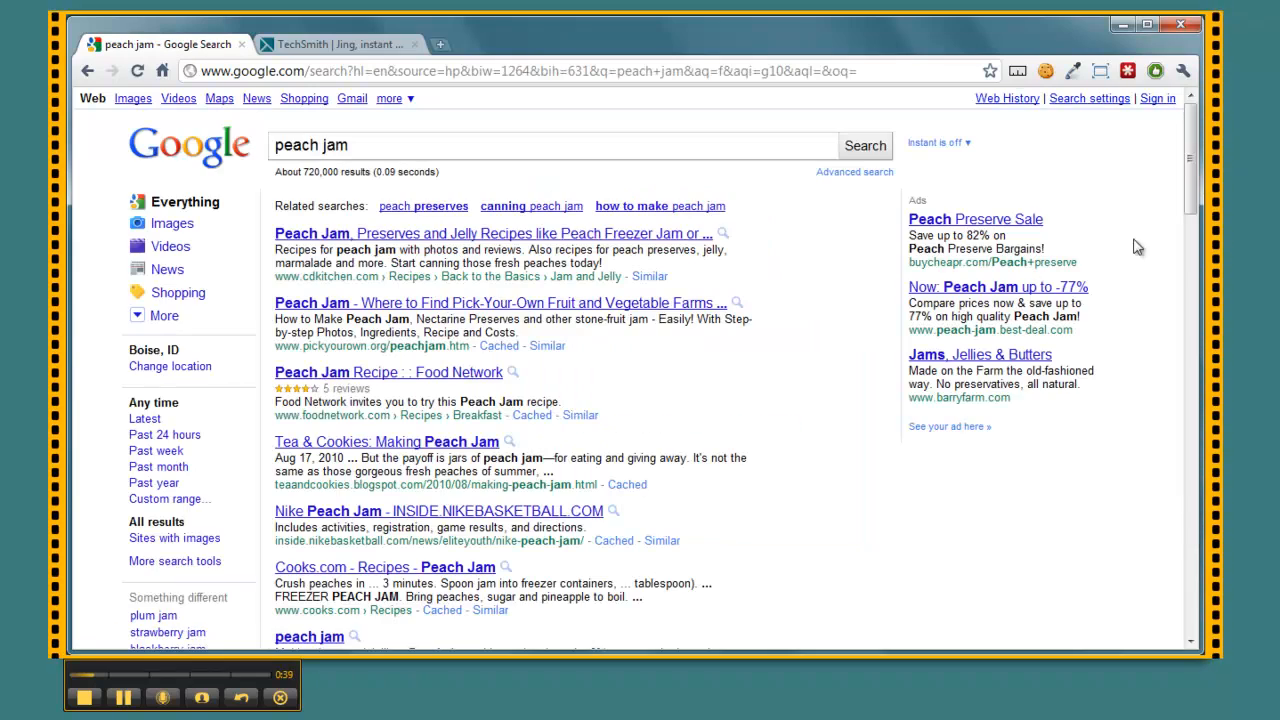
mouse_move(1193, 150)
mouse_down()
mouse_move(1196, 562)
mouse_move(1186, 133)
mouse_up()
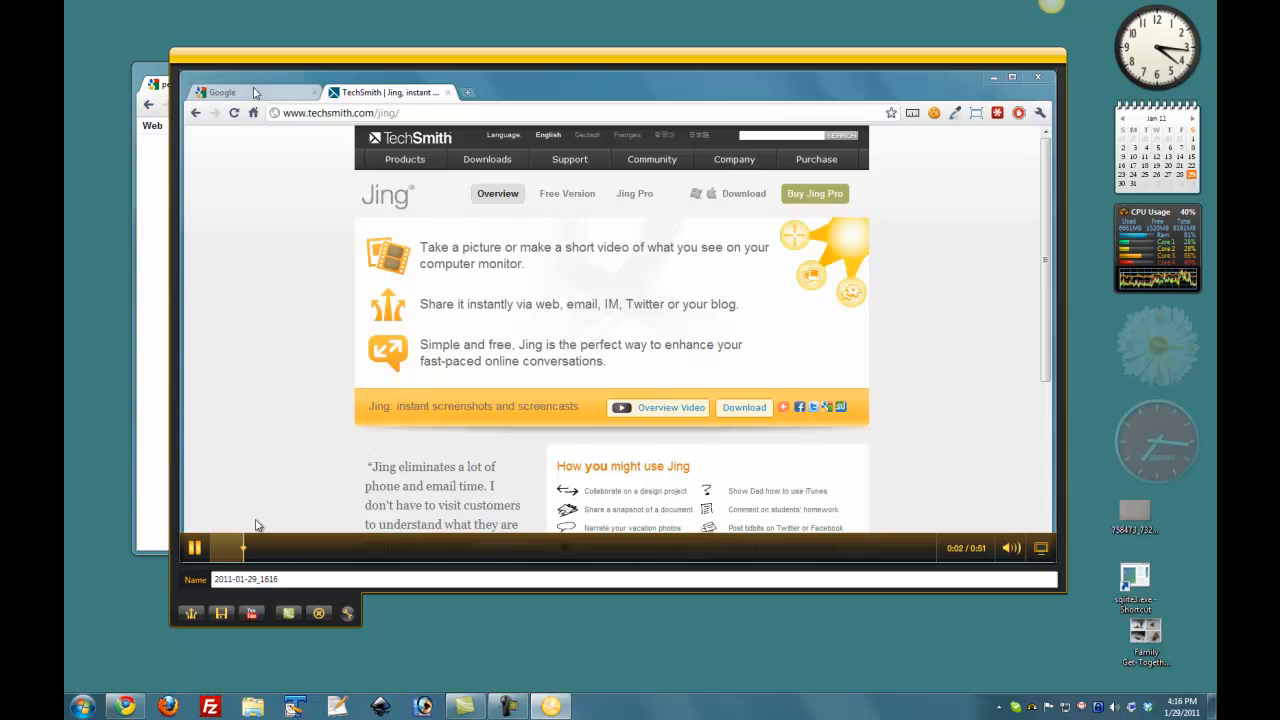
- Pause playback of the captured video in Jing's preview player
click(197, 548)
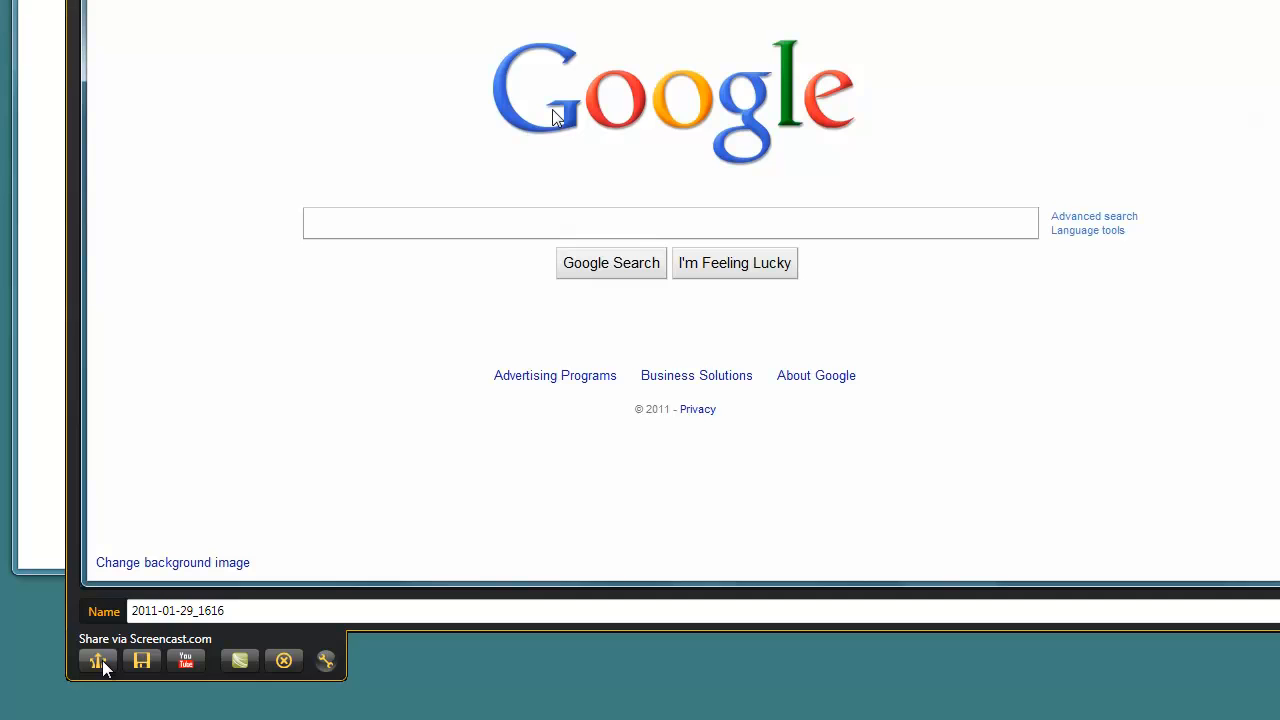
- Rename the capture to 'google search' and share it via Screencast.com
click(194, 617)
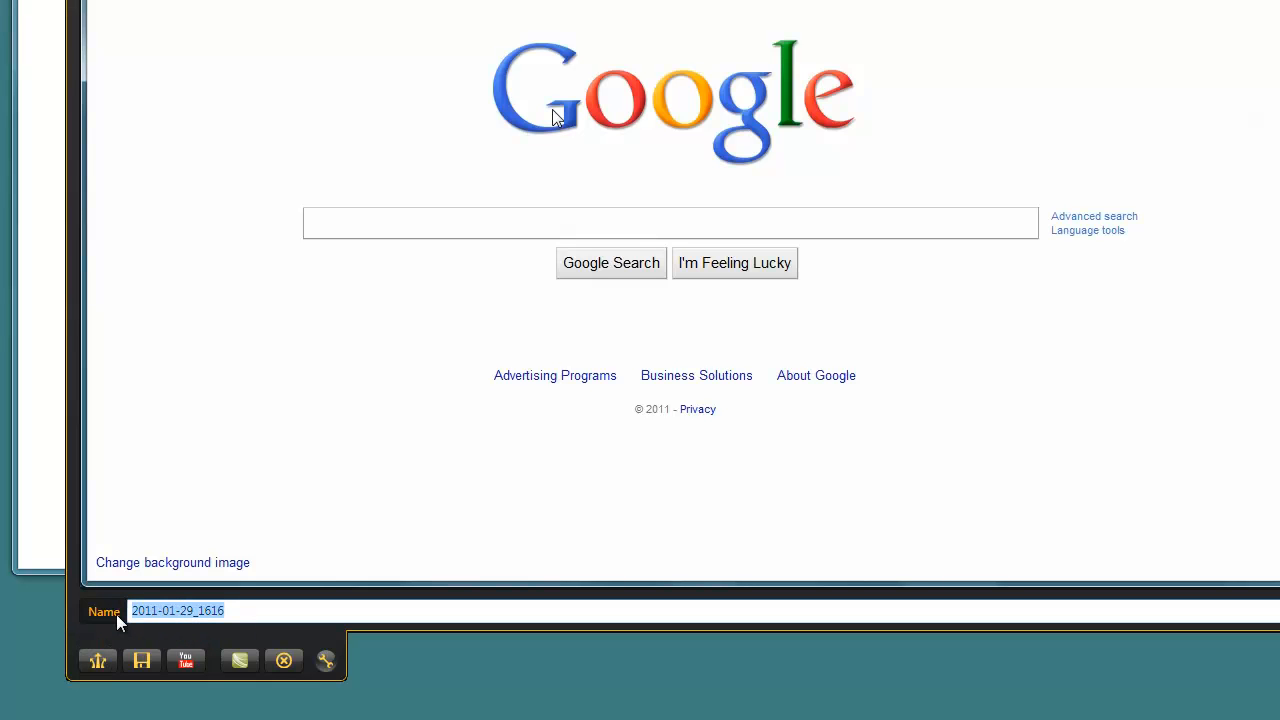
text(google search)
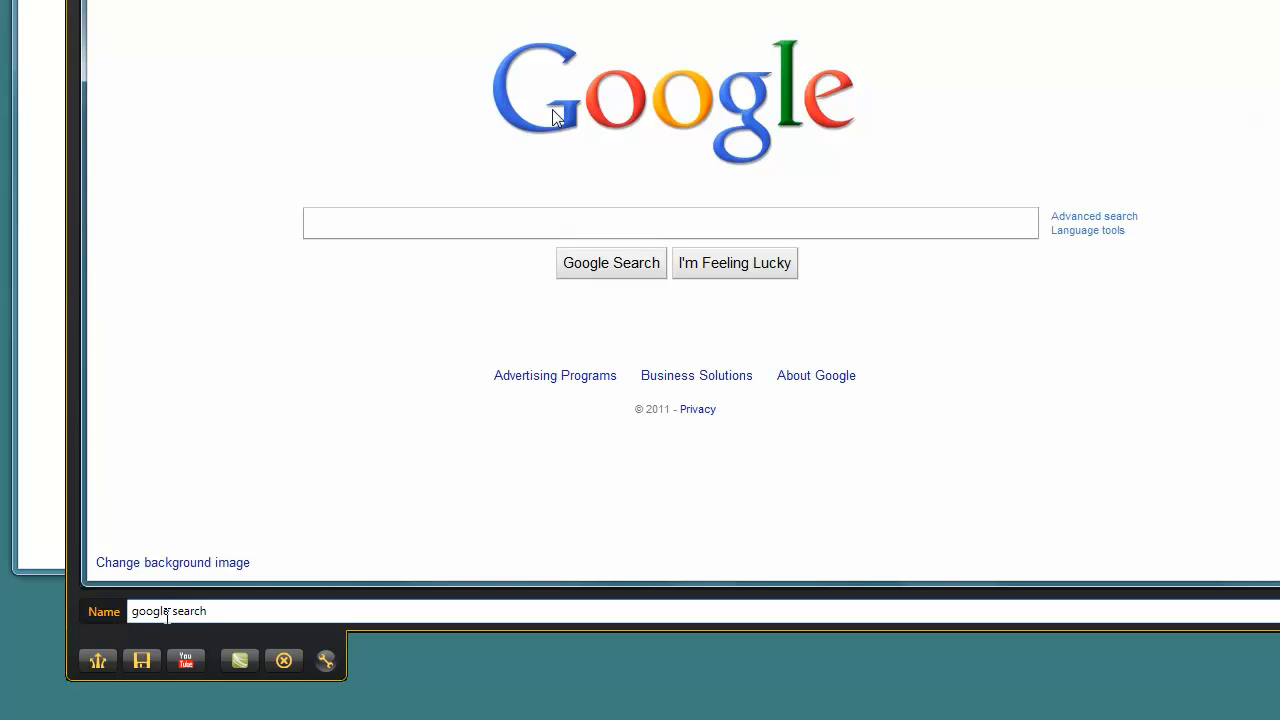
click(97, 661)
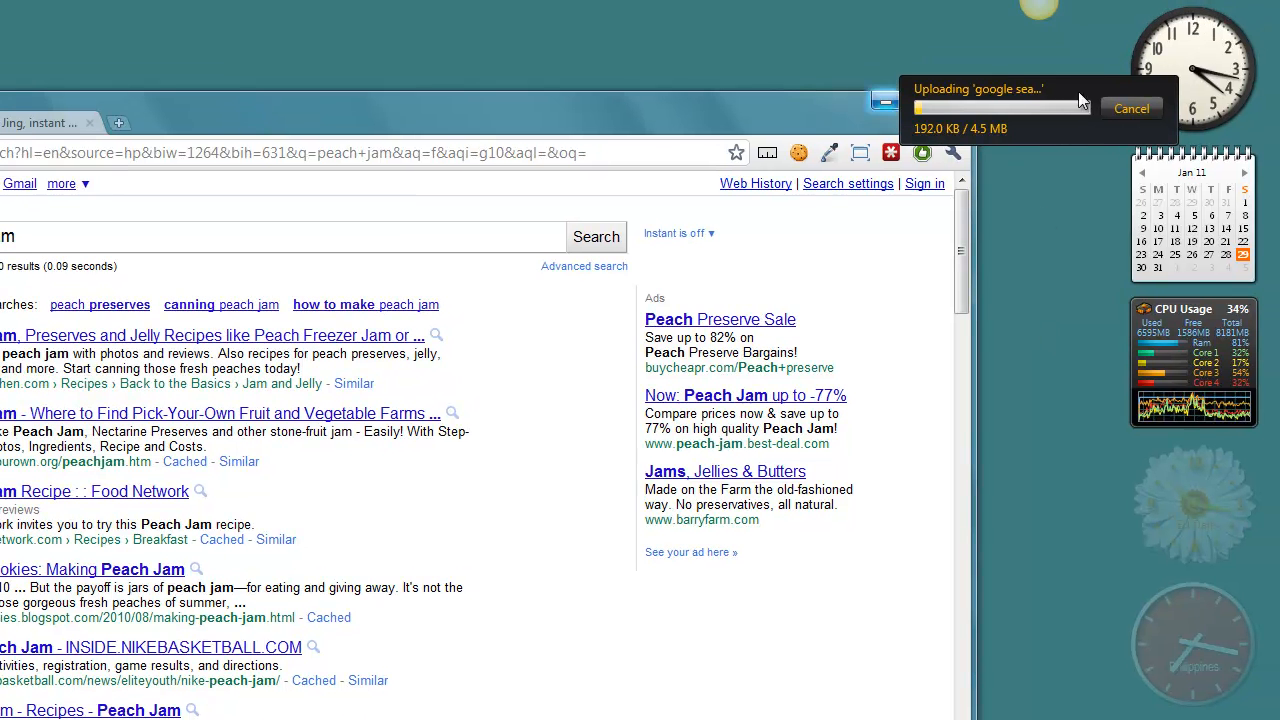
- Move the upload-progress and capture-sent notices aside while the upload completes
drag(962, 130, 887, 129)
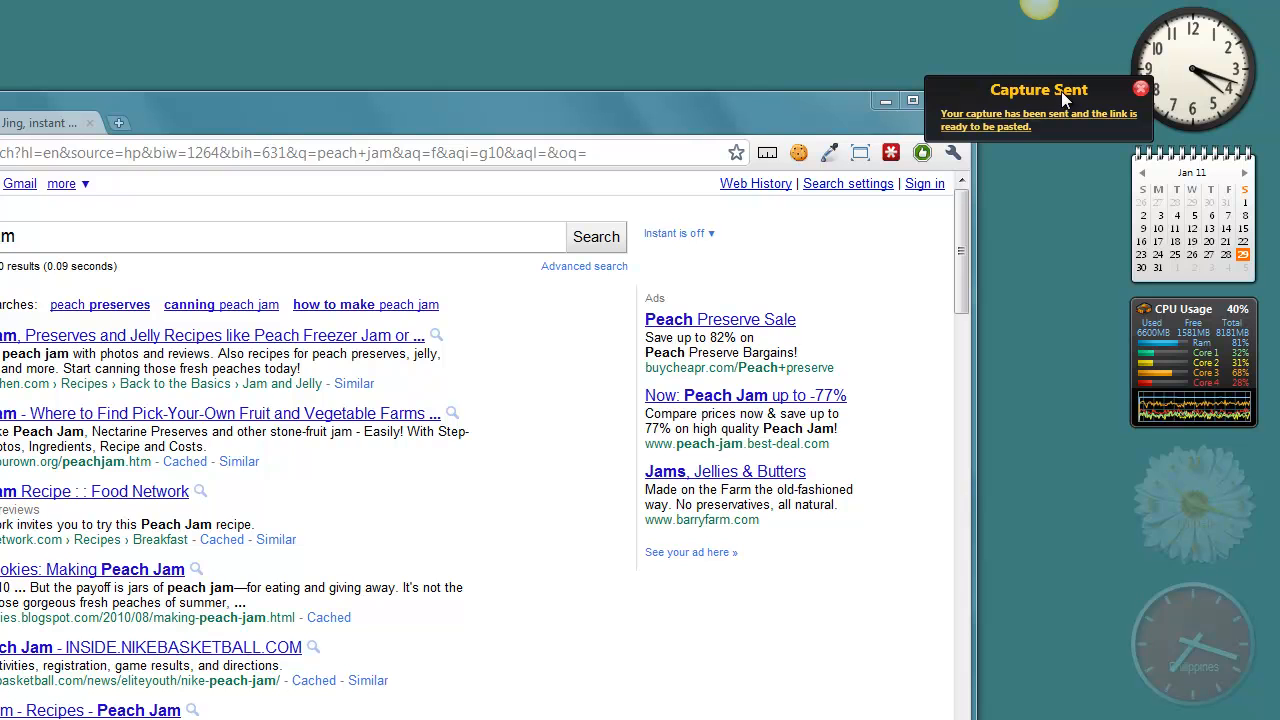
drag(1062, 91, 999, 92)
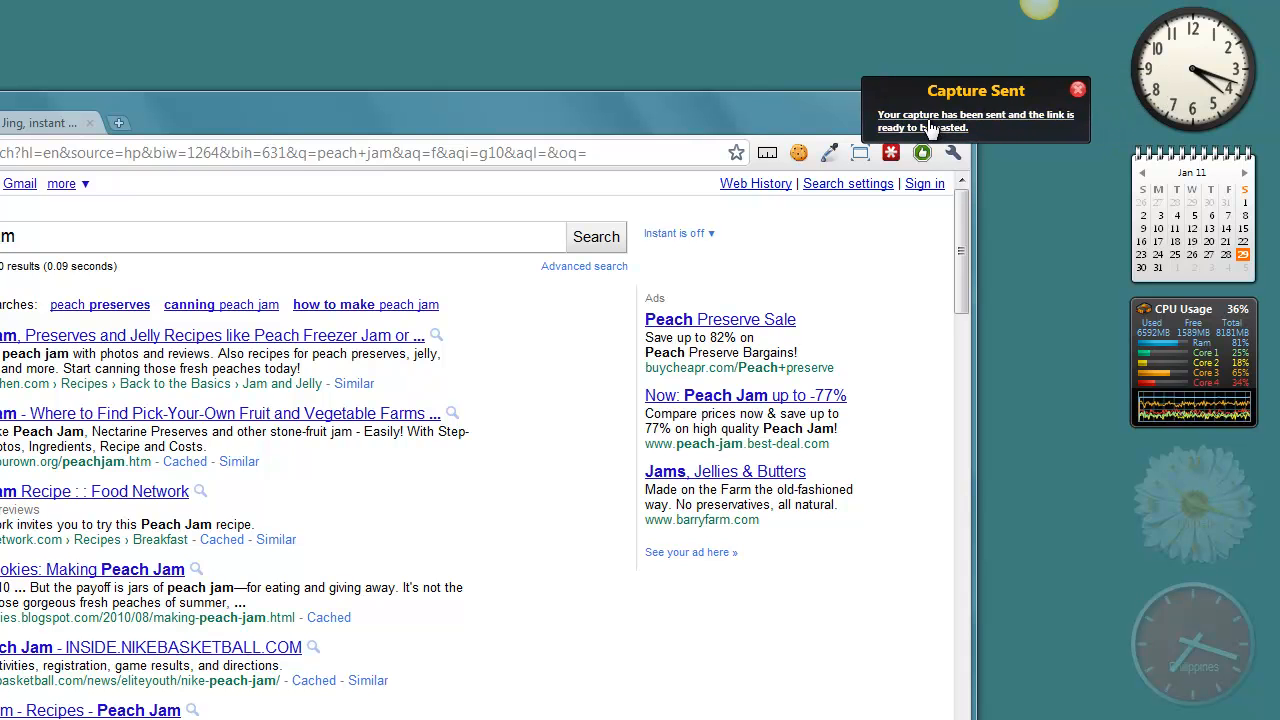
- Dismiss the sent notice, maximize Chrome and load the pasted Screencast.com link in a new tab
click(1076, 93)
drag(900, 122, 1161, 2)
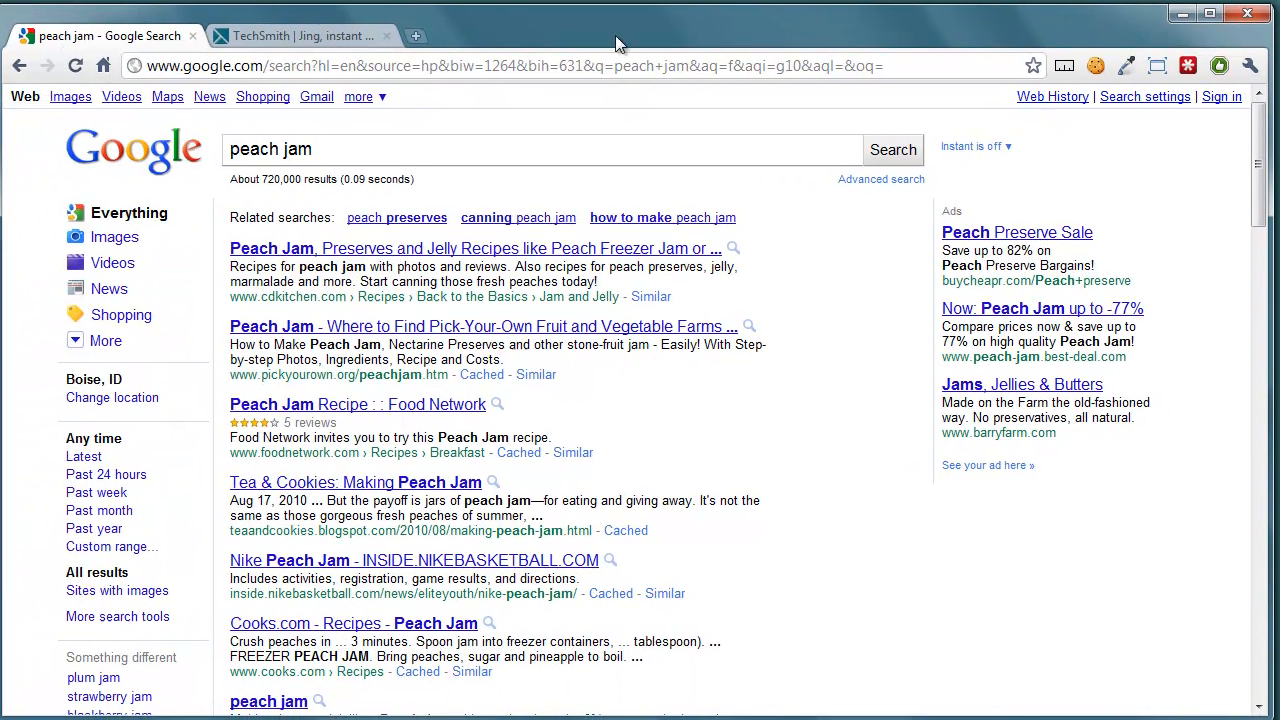
click(422, 35)
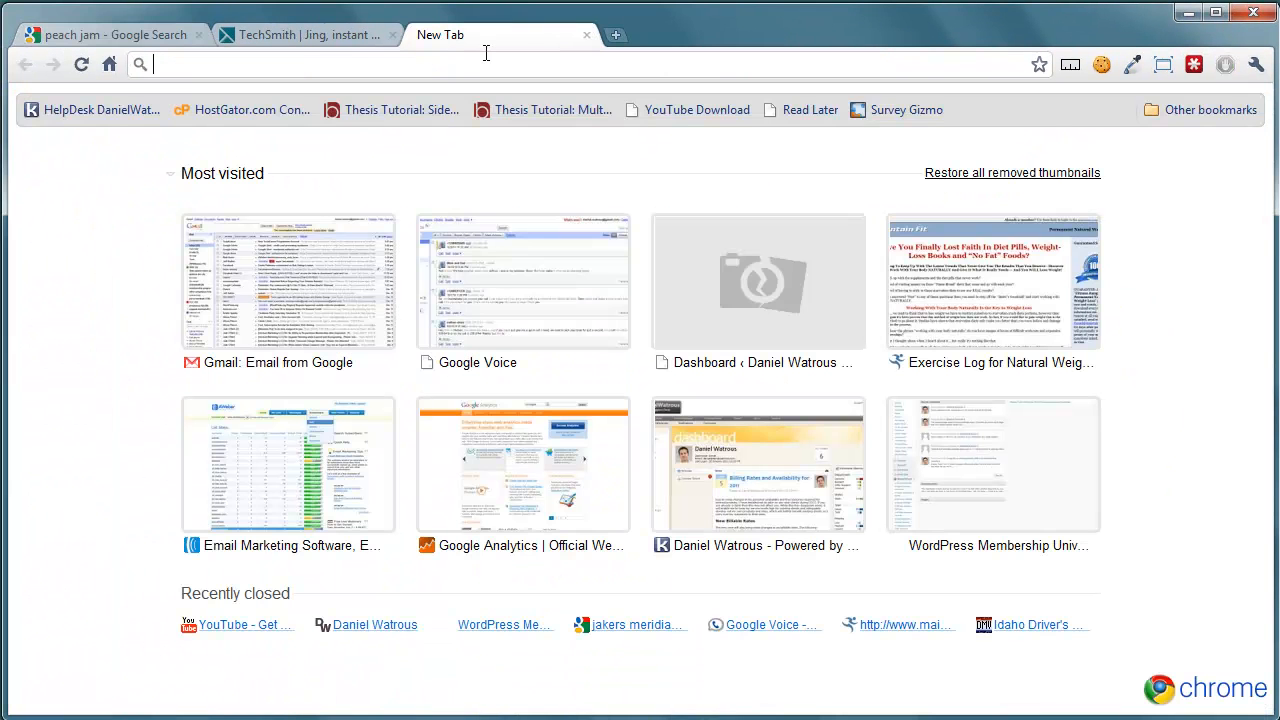
text(http://screencast.com/t/AOnsnVpOK)
key(Return)
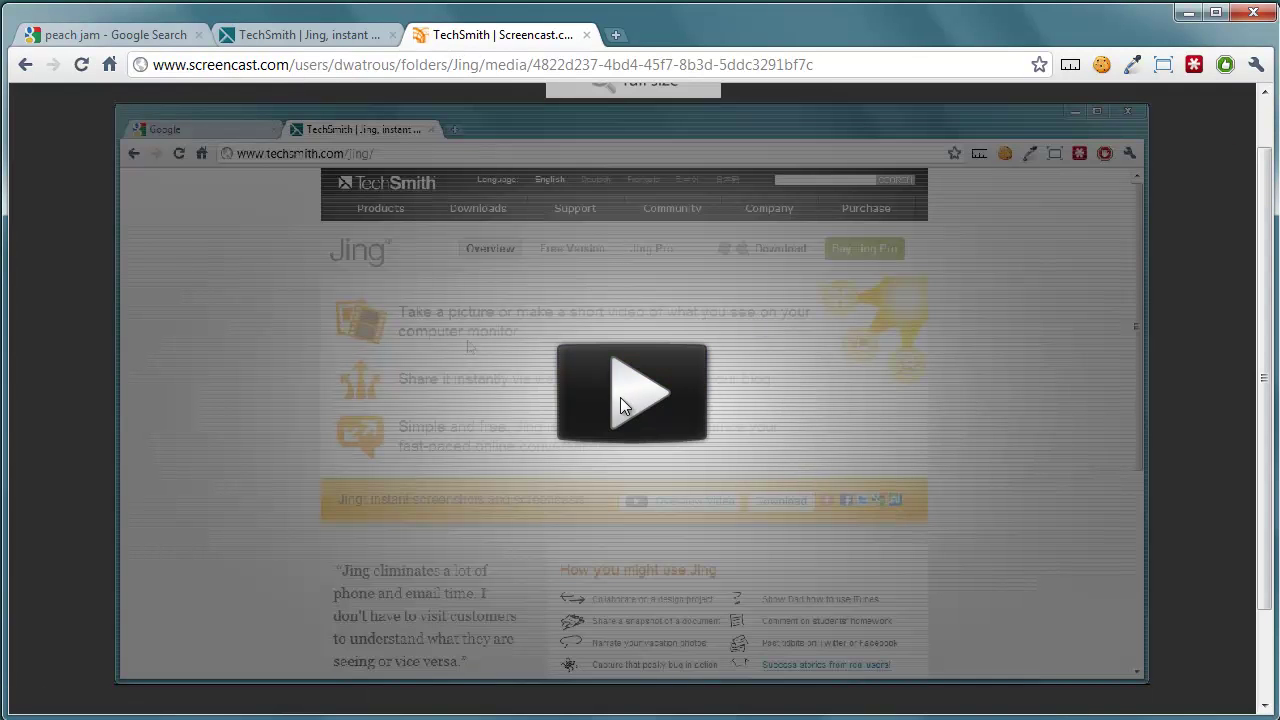
- Play the uploaded capture on Screencast.com briefly and pause it around 0:04
click(620, 397)
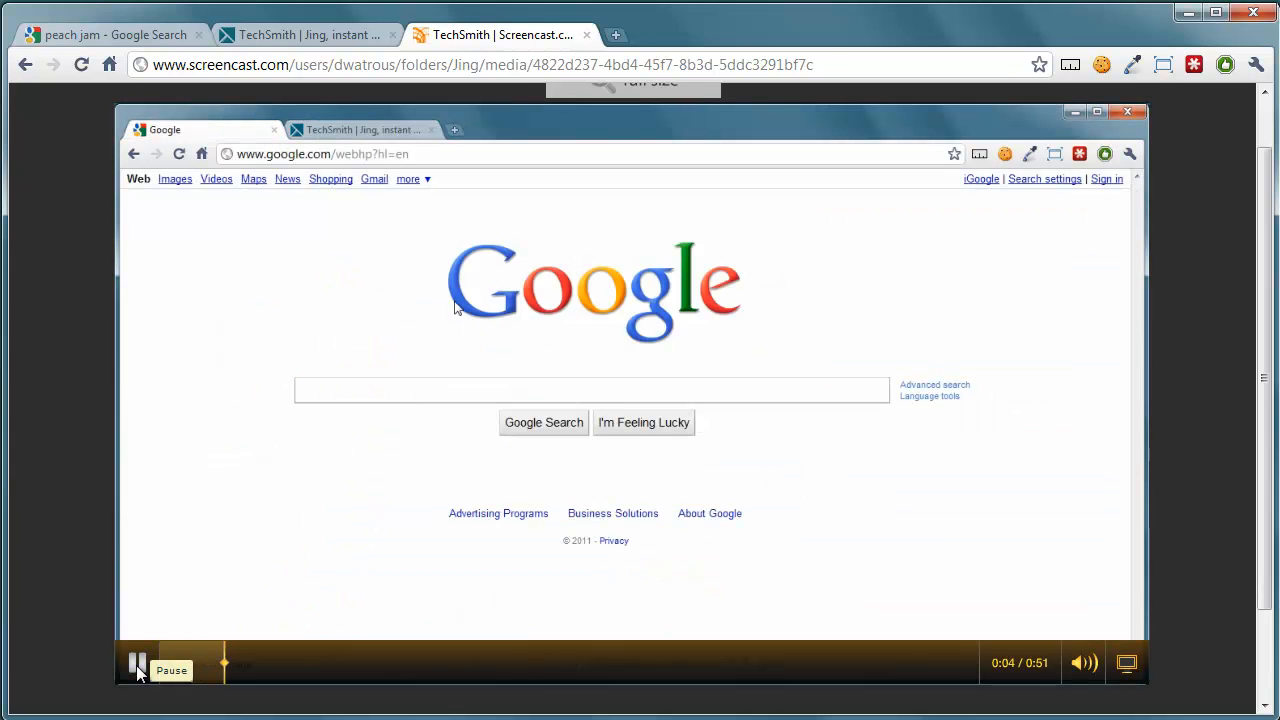
click(139, 666)
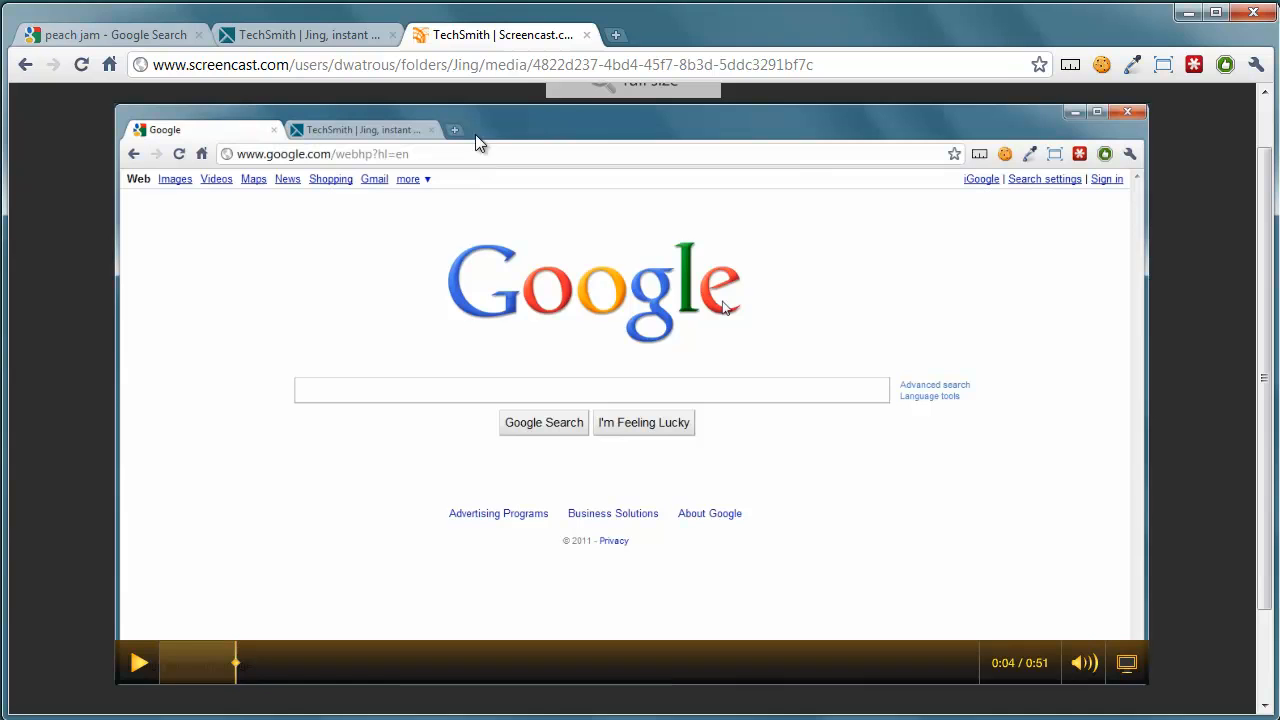
- Close the Screencast.com tab and return to the peach jam results tab
click(589, 36)
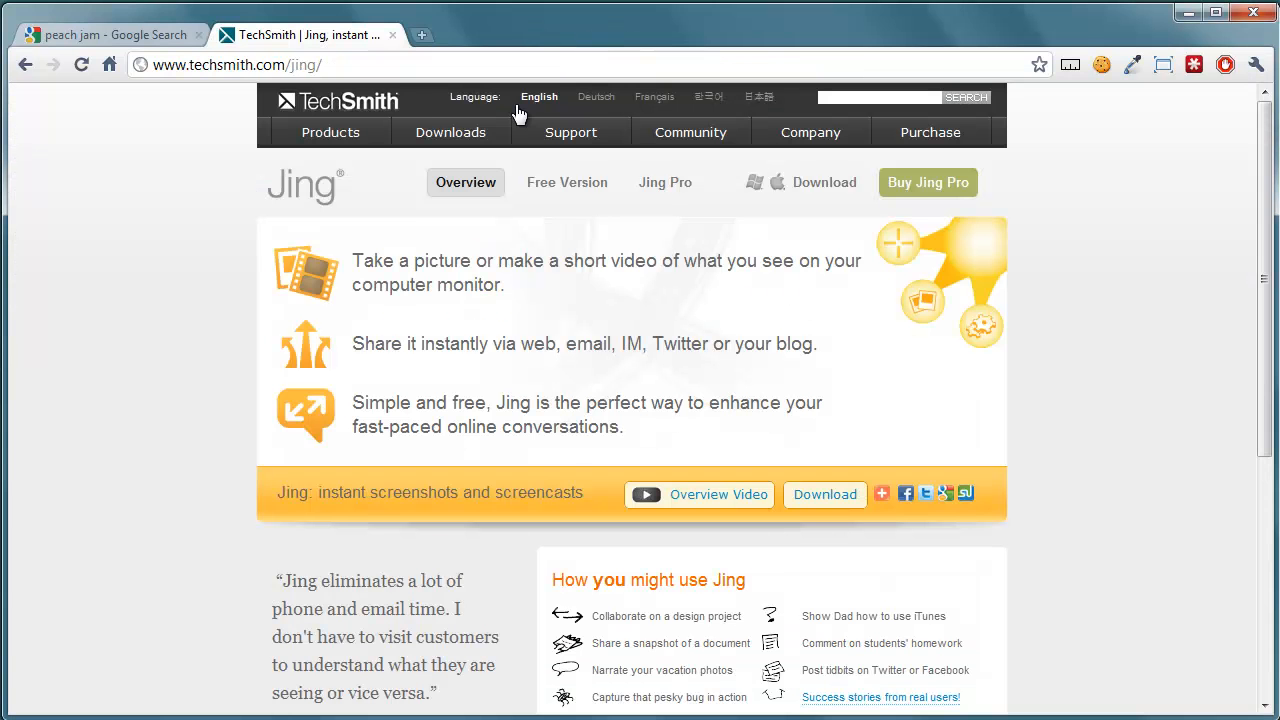
click(98, 38)
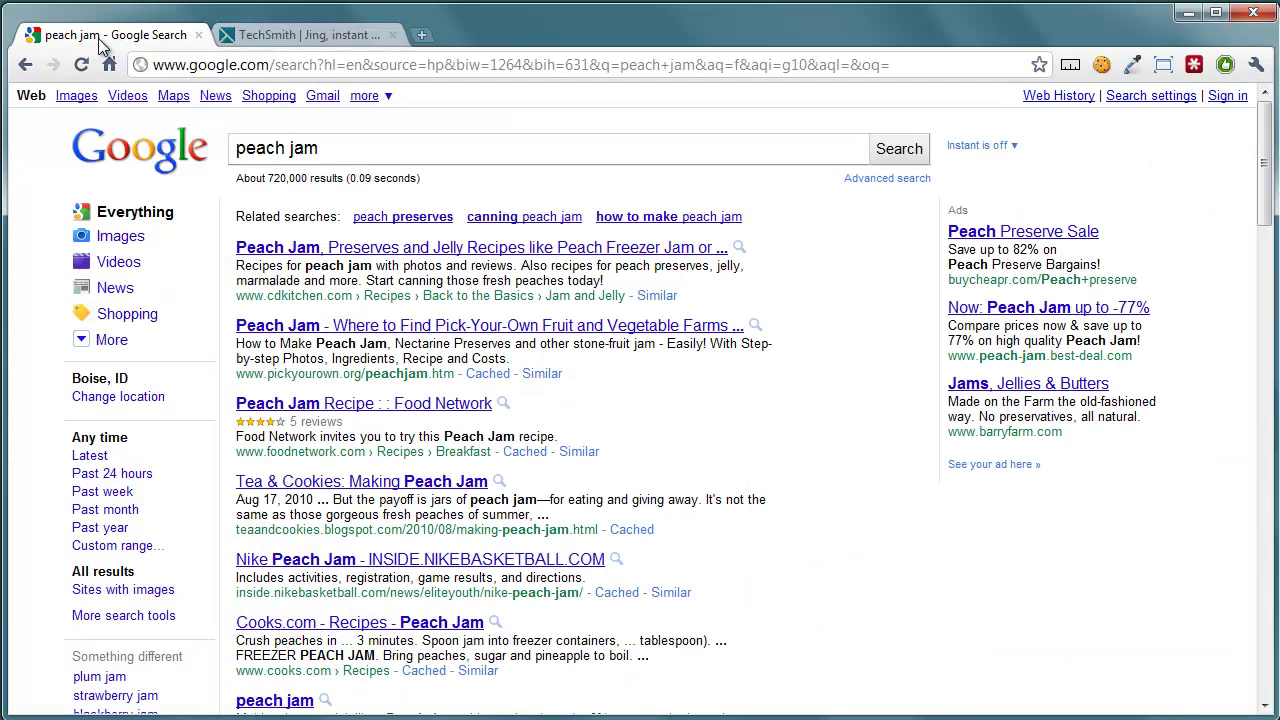
click(259, 38)
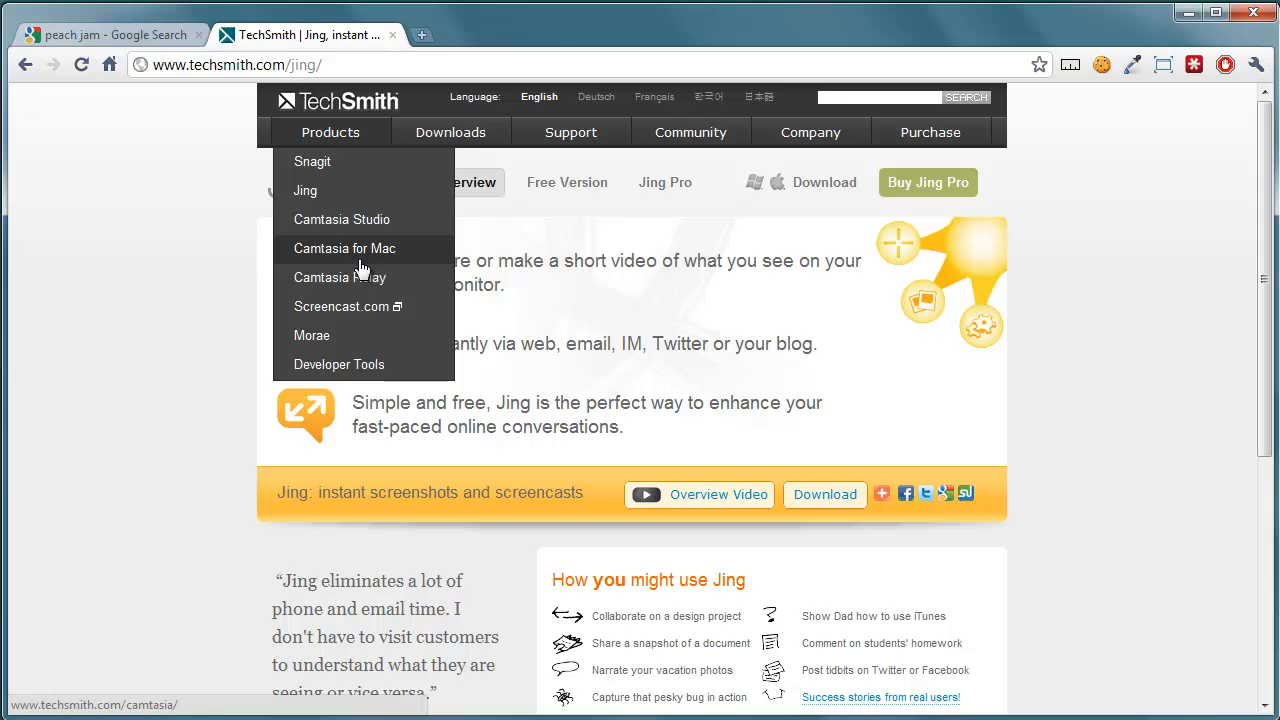
click(123, 34)
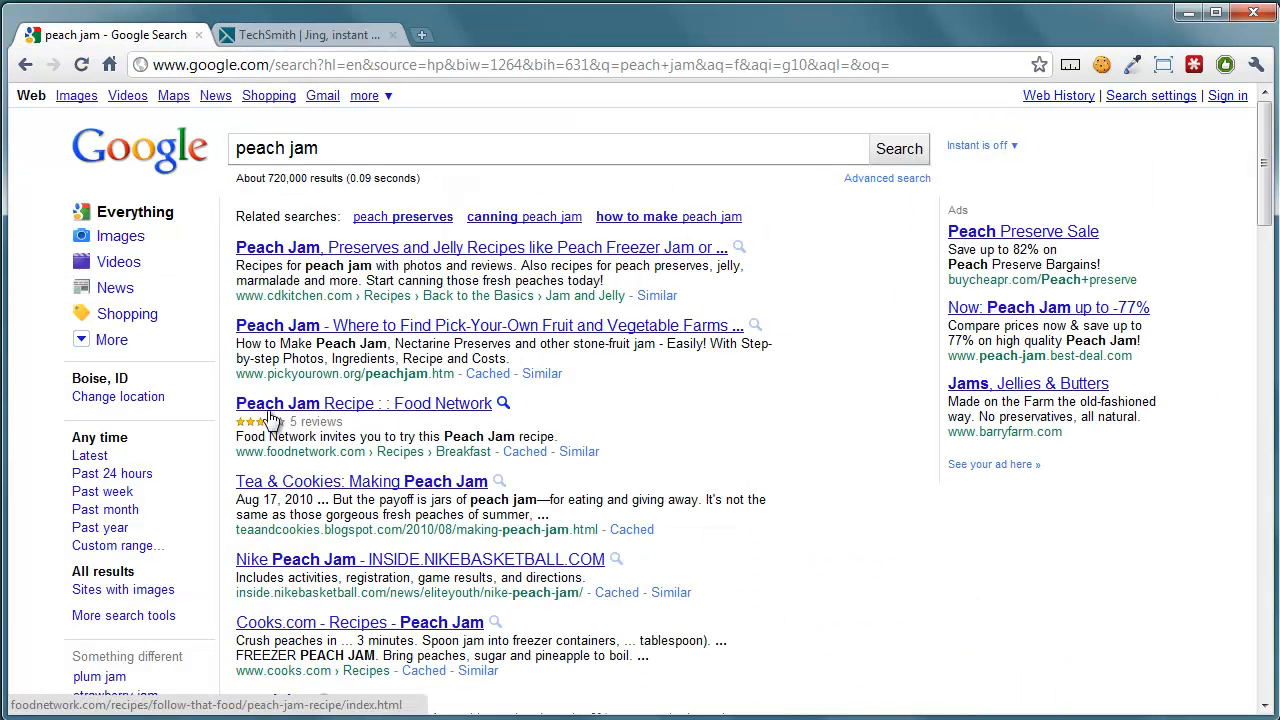
- In Google search settings set 10 results per page with Google Instant on, save and acknowledge the alert
click(1151, 95)
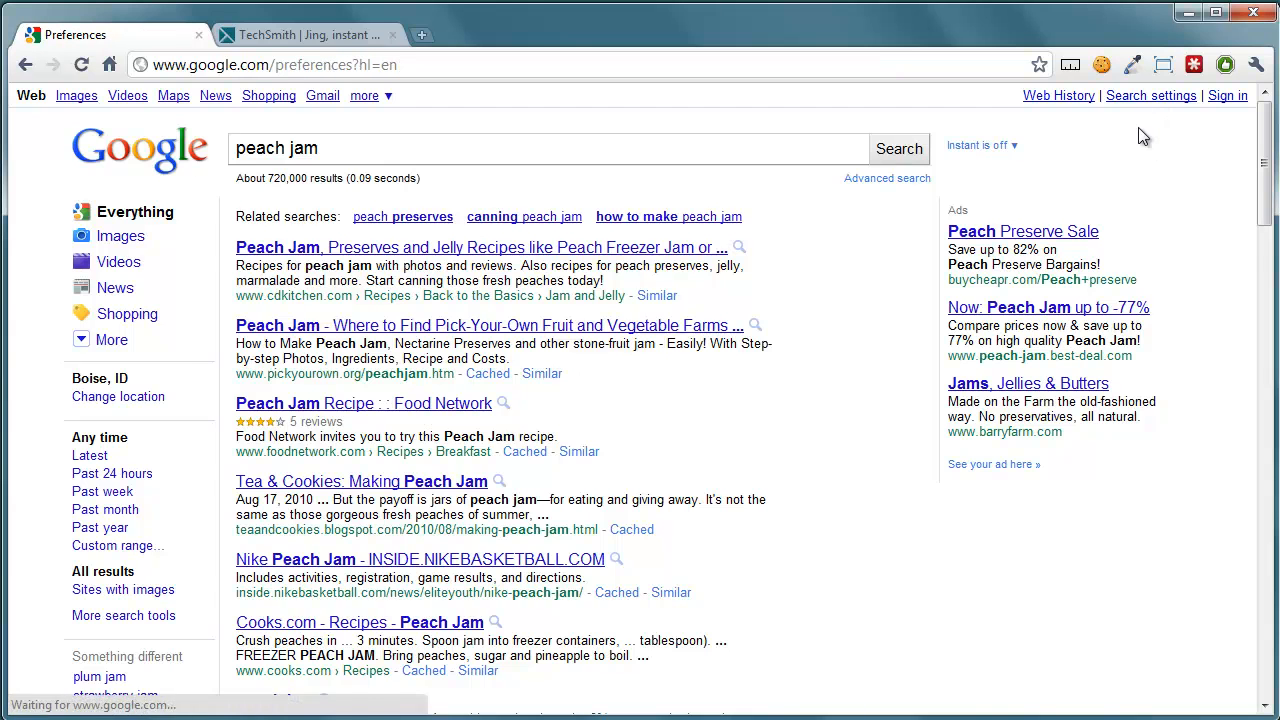
drag(1266, 243, 1266, 500)
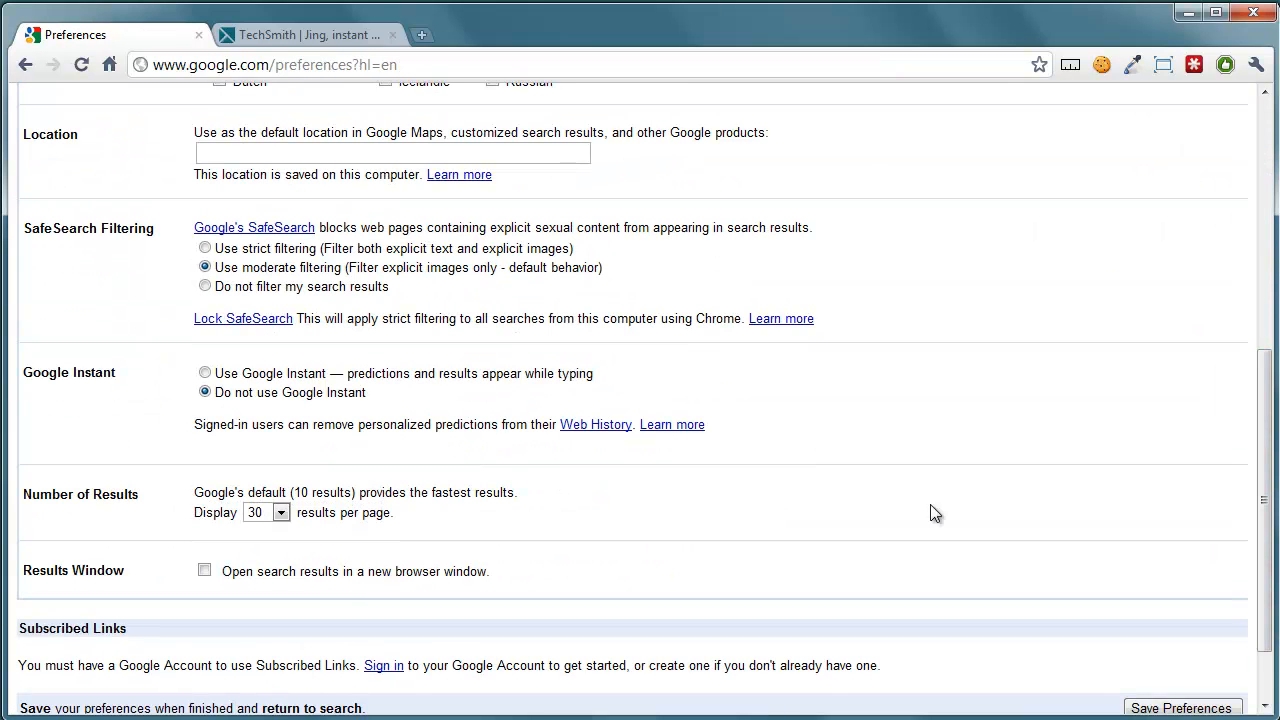
click(280, 512)
click(258, 530)
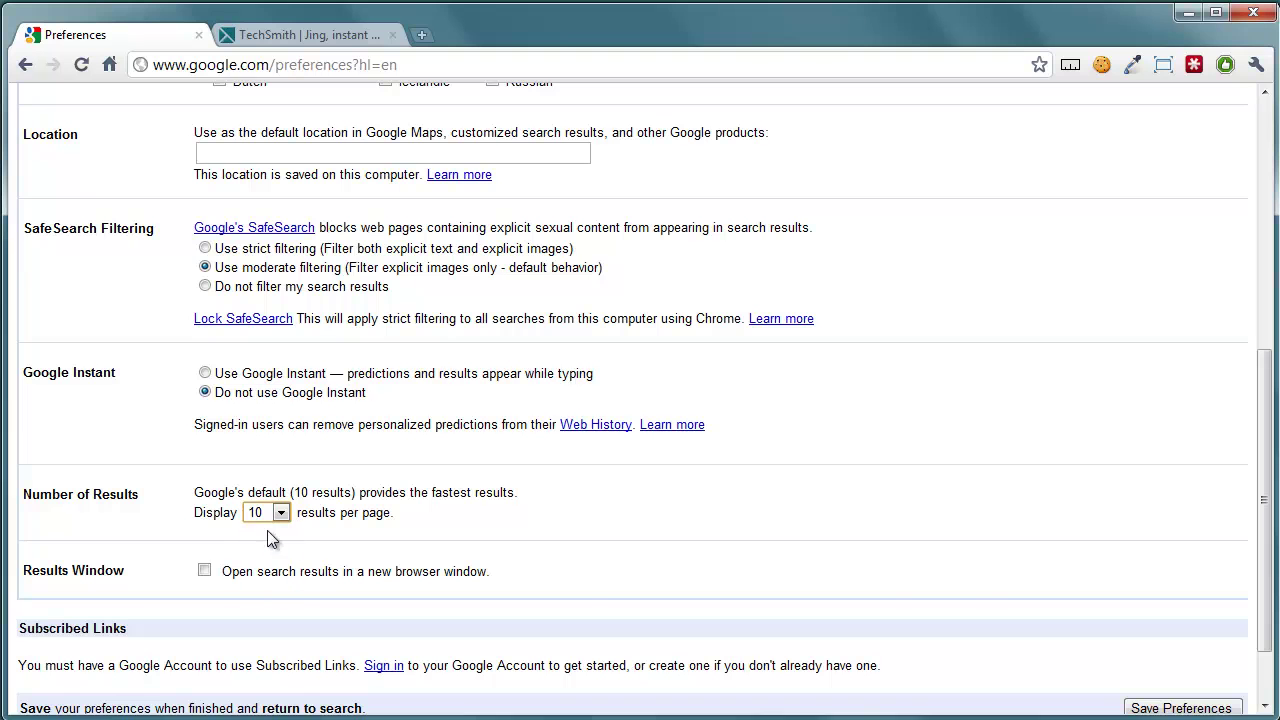
click(205, 373)
scroll(1210, 672, down, 3)
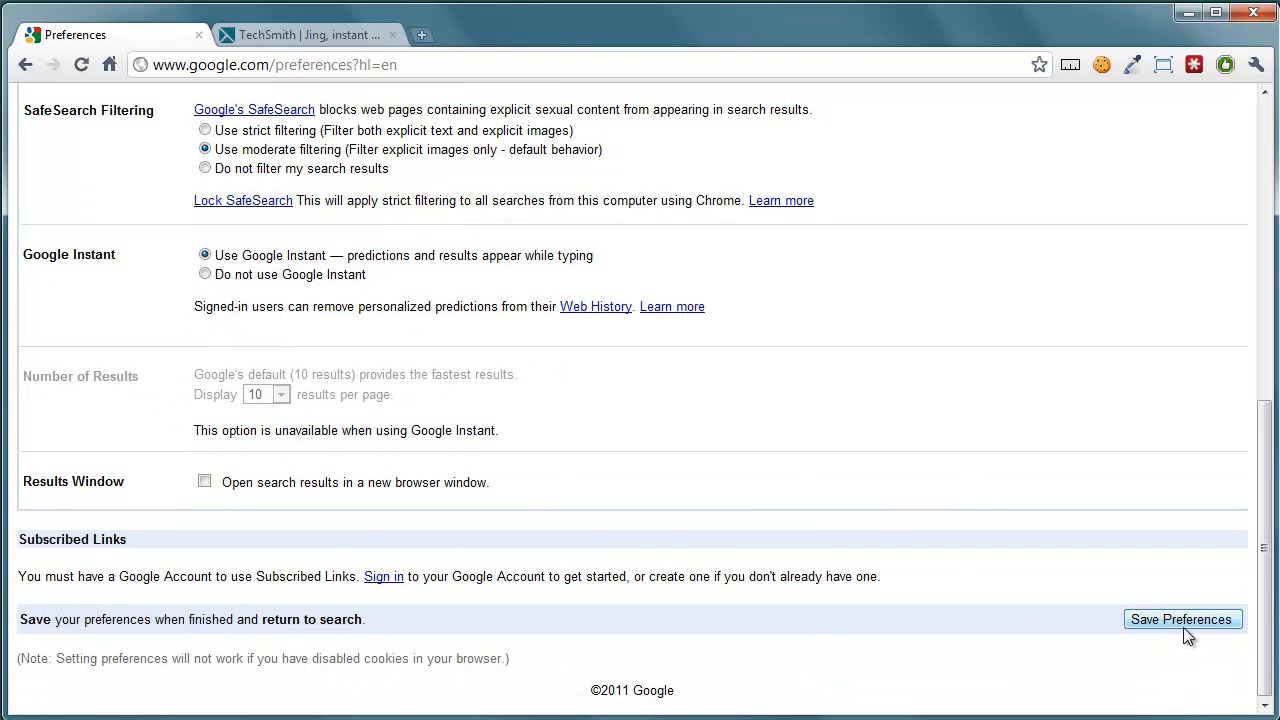
click(1187, 620)
click(763, 398)
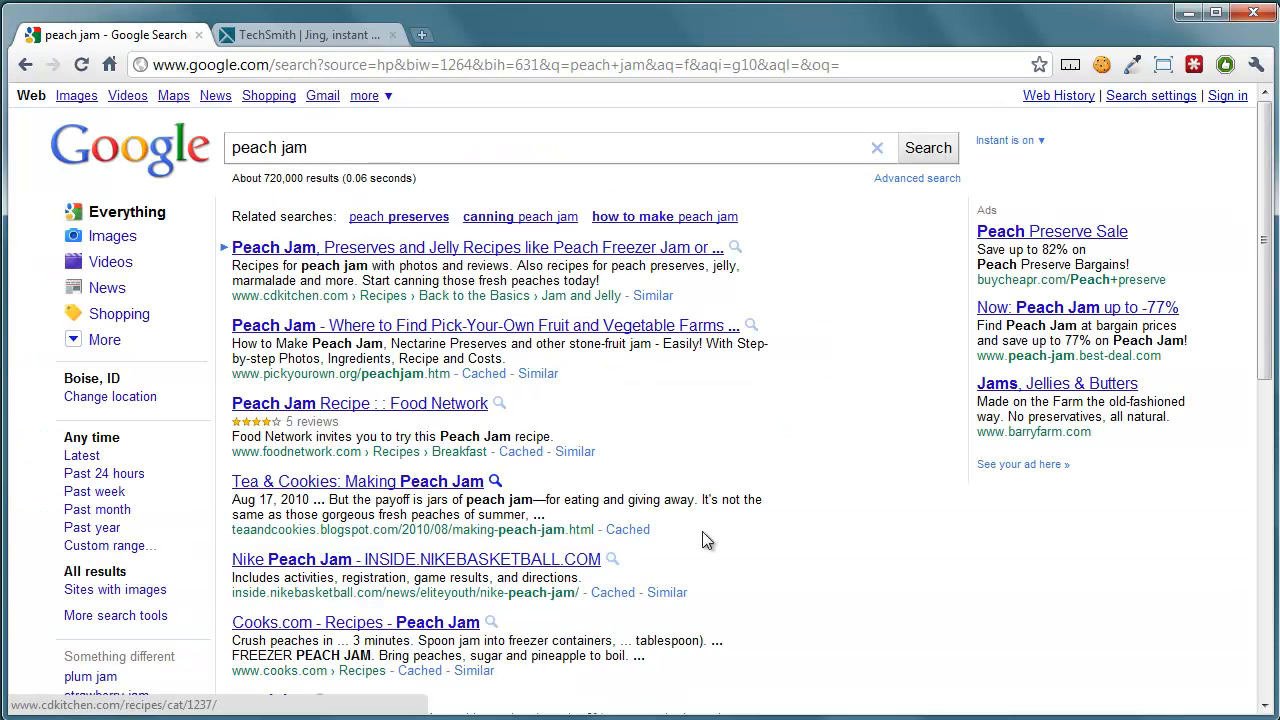